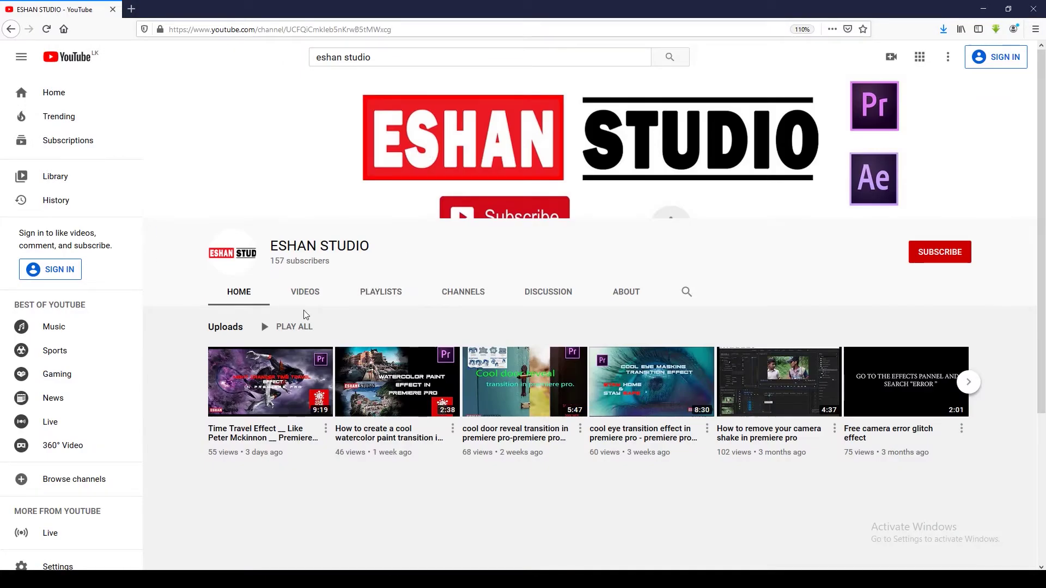
Show the channel's Videos tab and scroll through its uploaded videos.
left_click(307, 304)
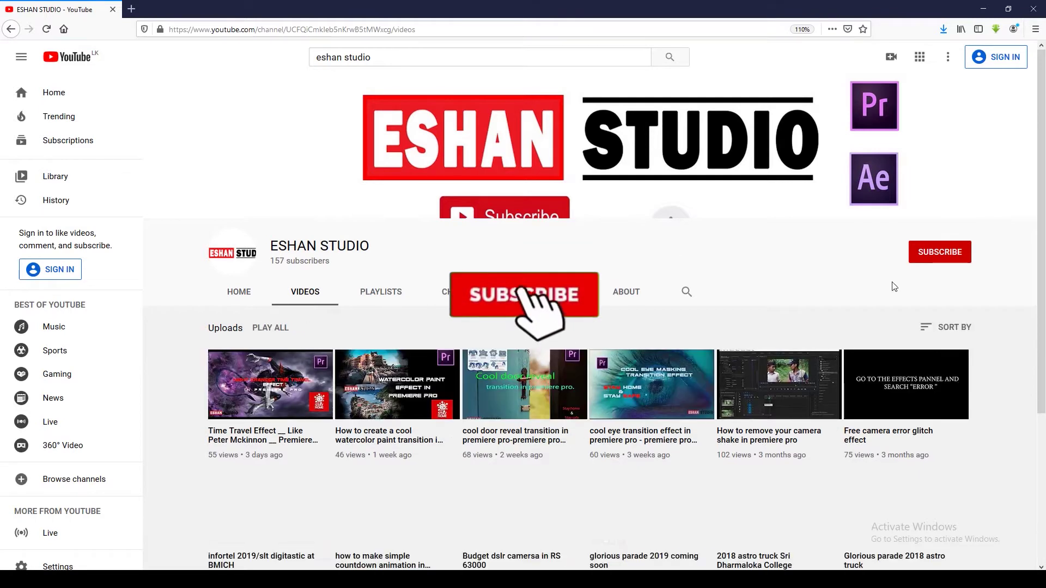
scroll(897, 404, "down", 1)
scroll(896, 404, "down", 1)
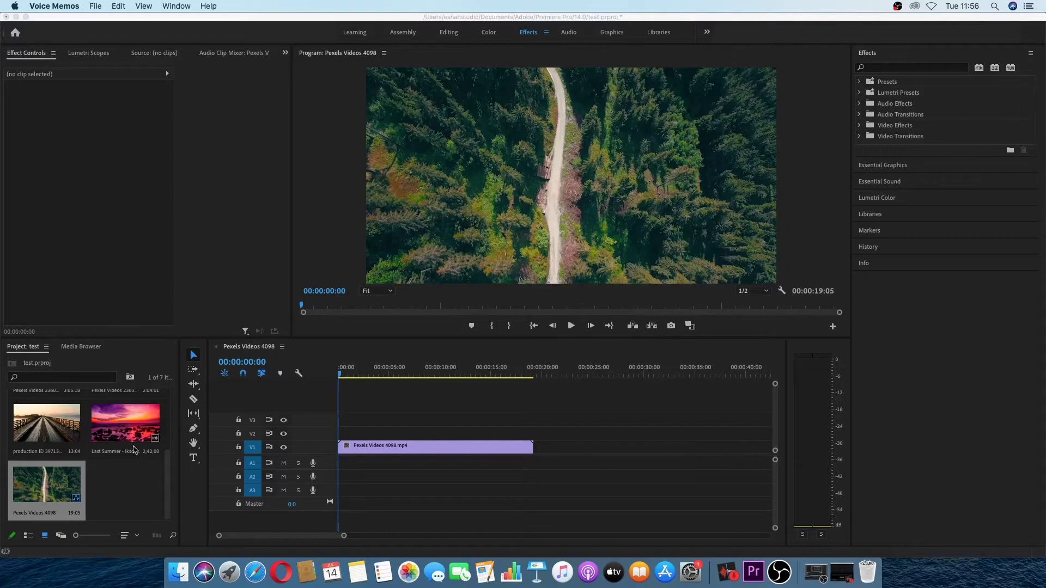
Activate the Premiere Pro window and select the Razor tool.
left_click(168, 465)
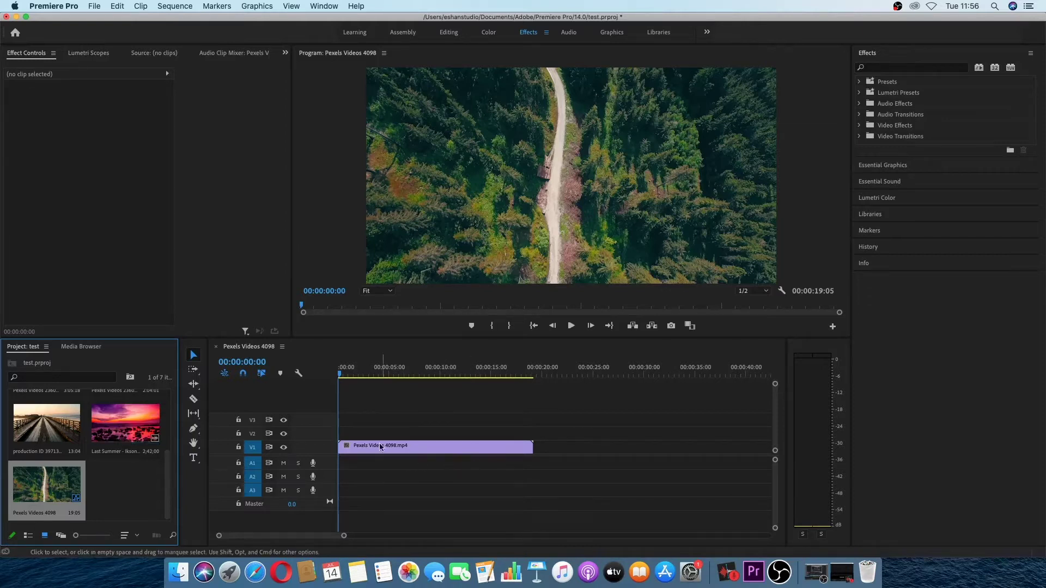
left_click(194, 401)
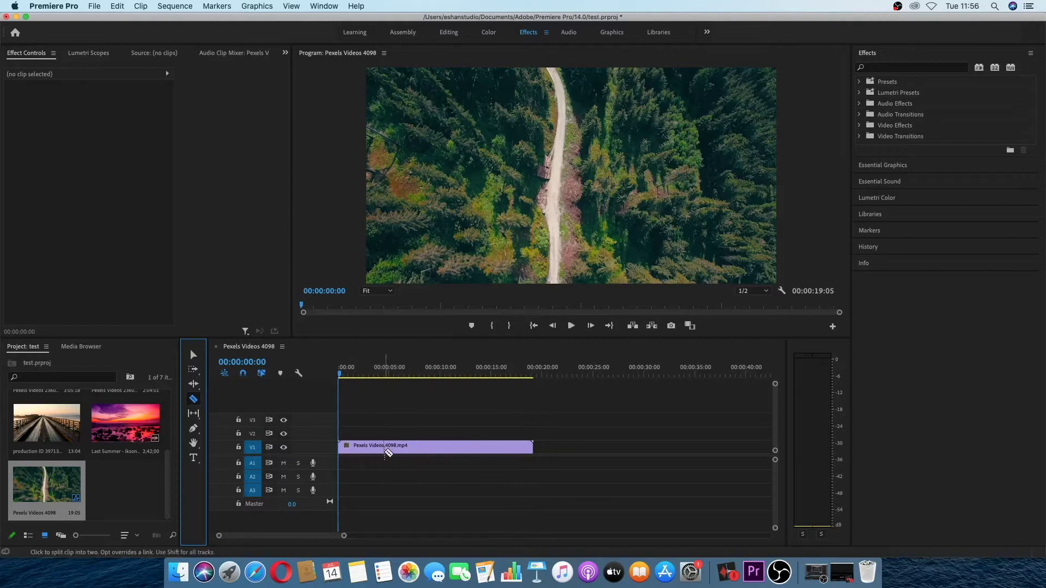
Razor-cut the Pexels Videos 4098 clip on V1 at 00:00:07:09.
left_click(341, 379)
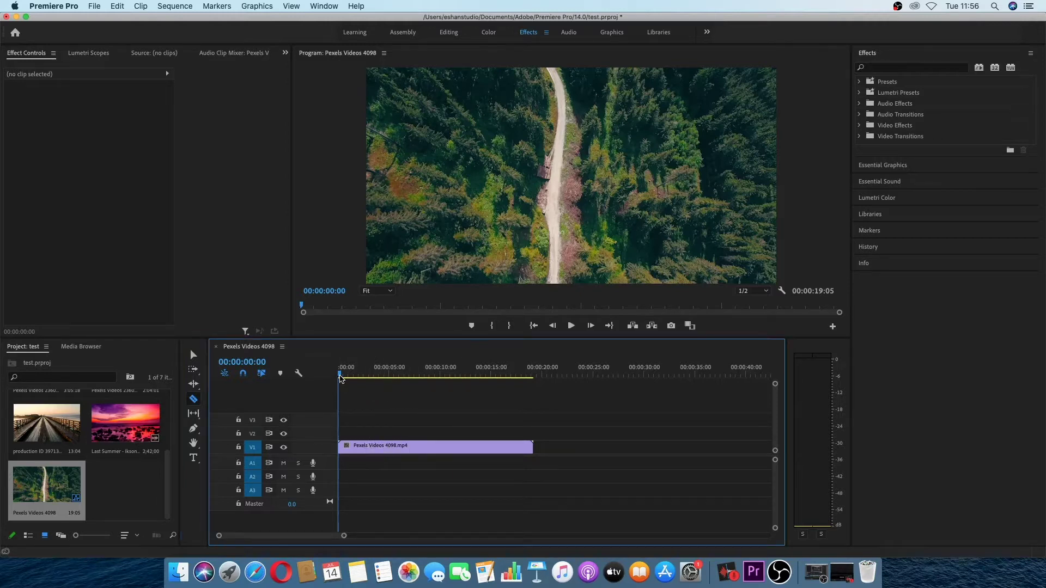
left_click_drag(341, 378, 412, 377)
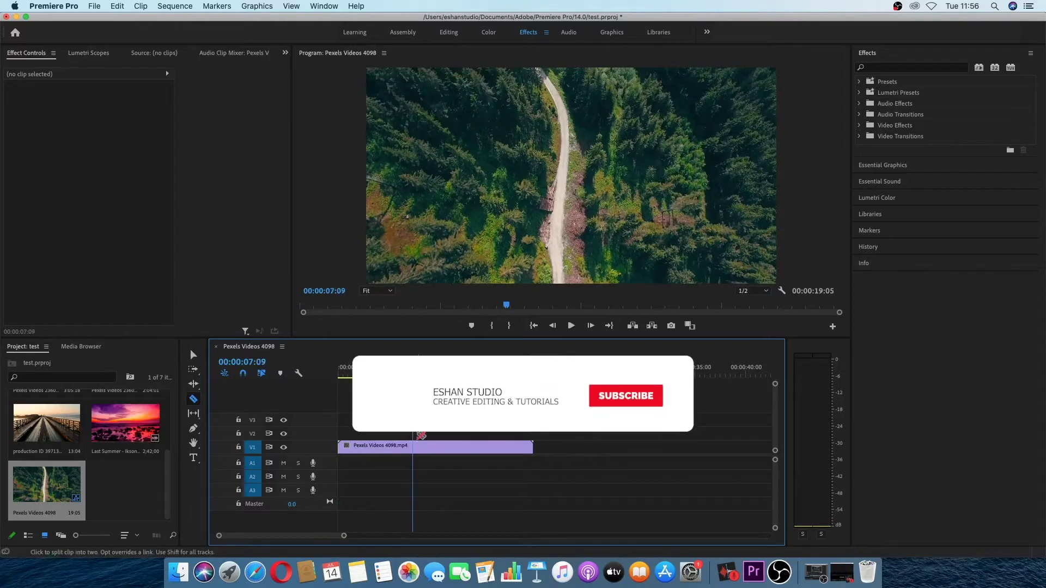
left_click(417, 446)
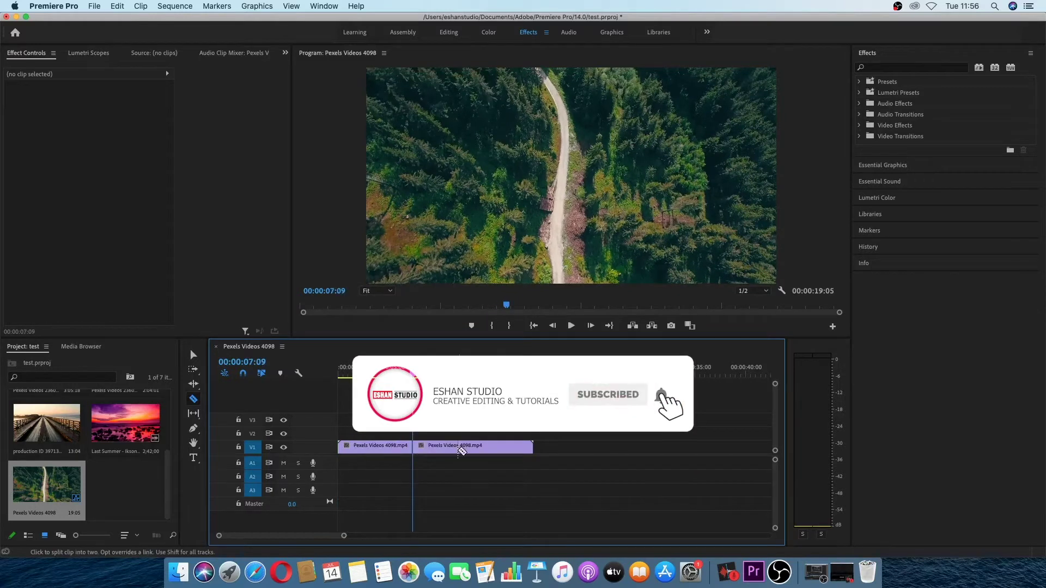
Delete the clip's tail and place production ID 3971351.mp4 on V2 after it.
key("v")
left_click(458, 450)
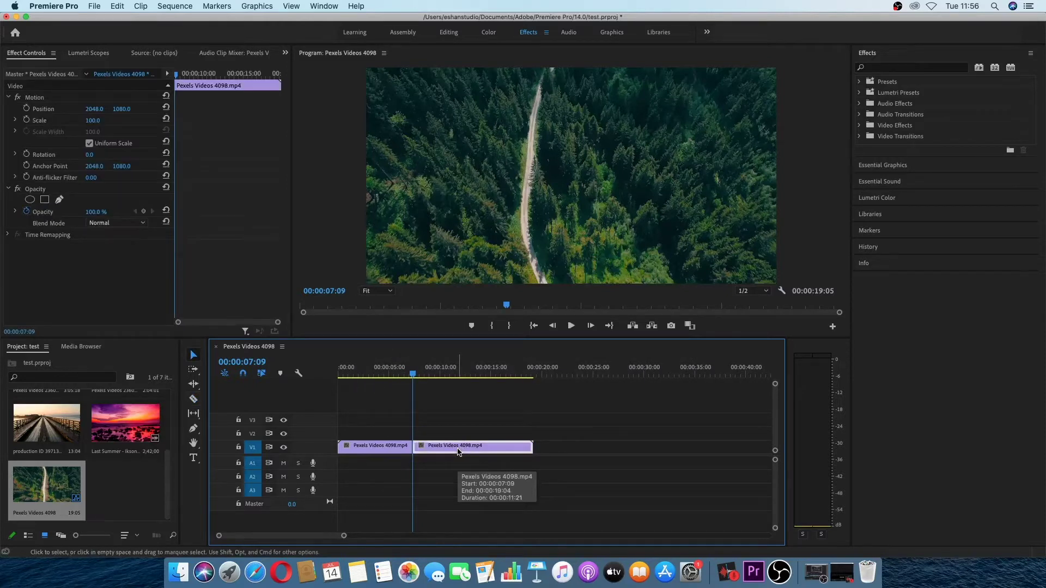
key("Delete")
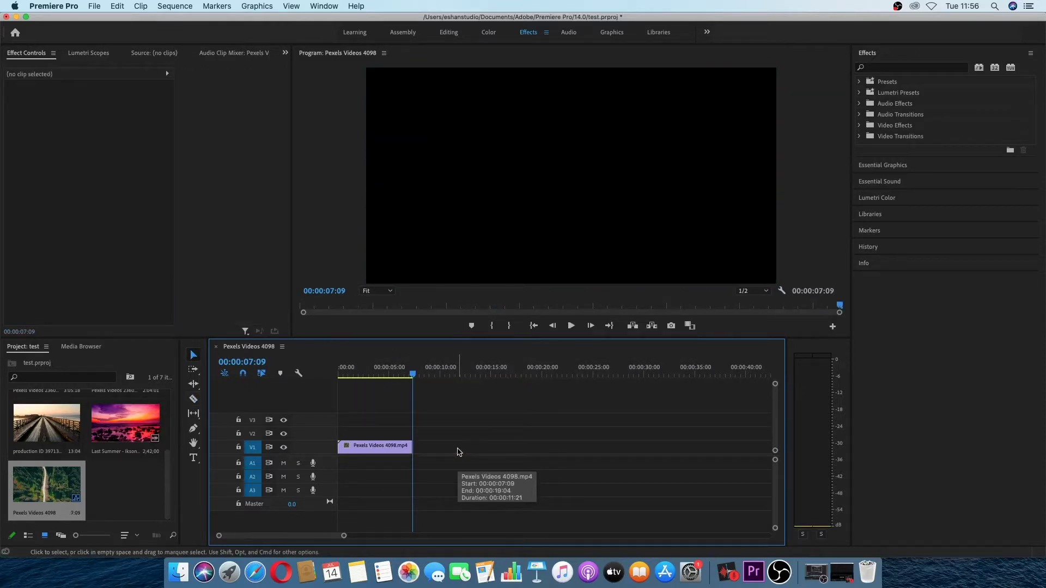
left_click_drag(40, 433, 418, 441)
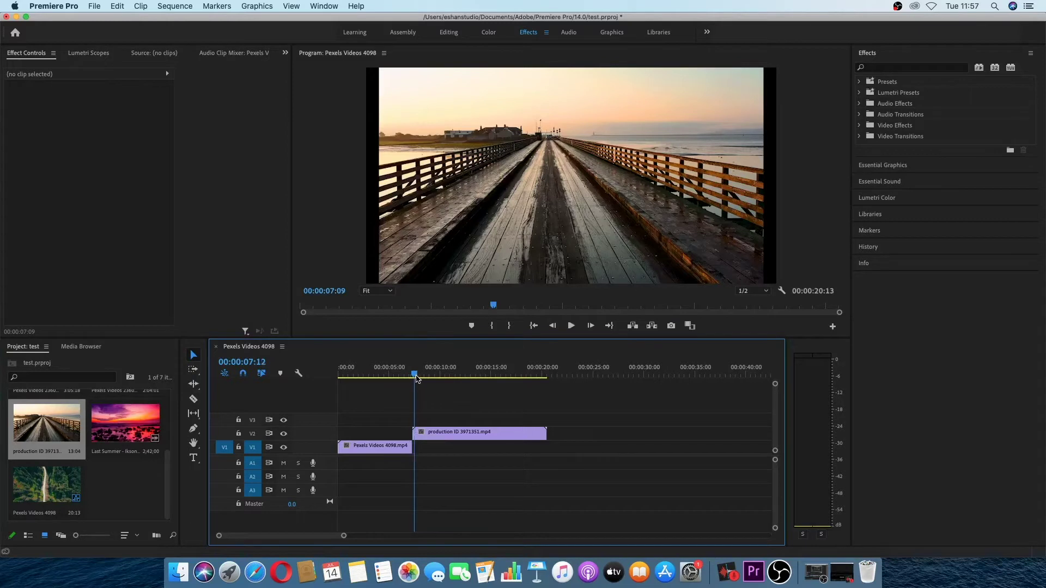
Set the V2 production ID 3971351.mp4 clip's Scale to 107 in Effect Controls.
left_click_drag(414, 374, 437, 377)
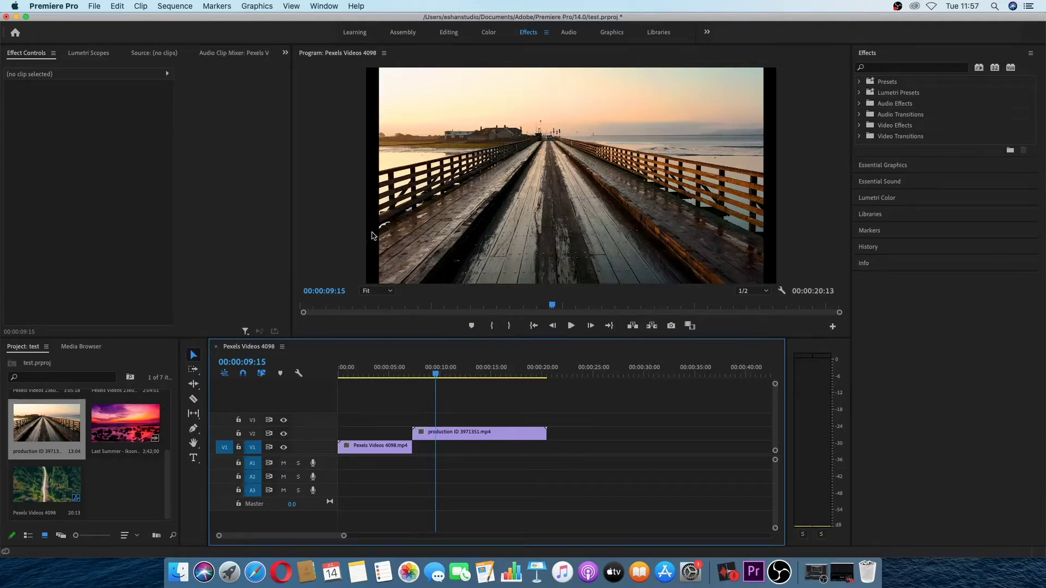
left_click(470, 436)
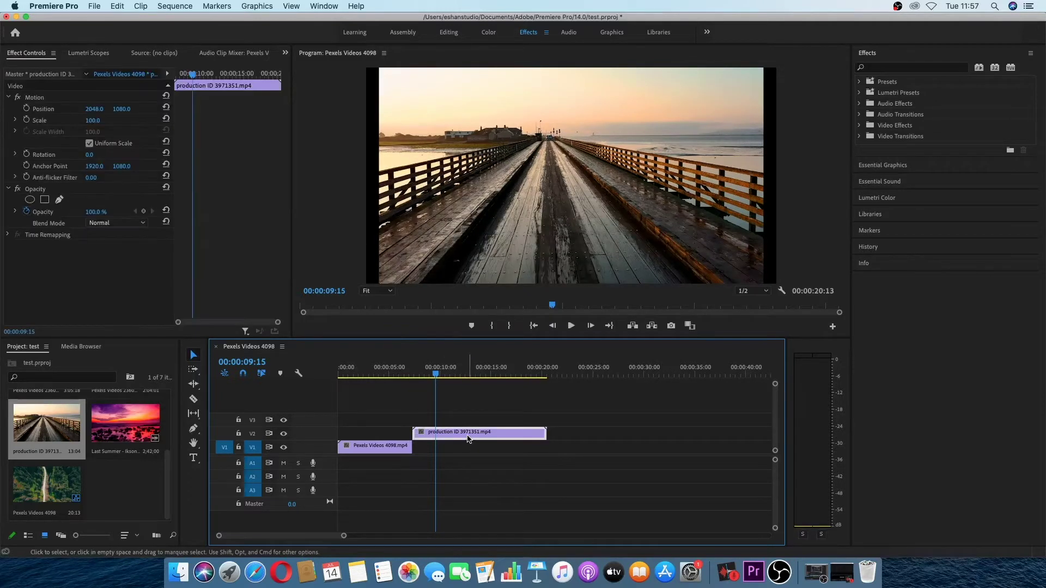
left_click(93, 122)
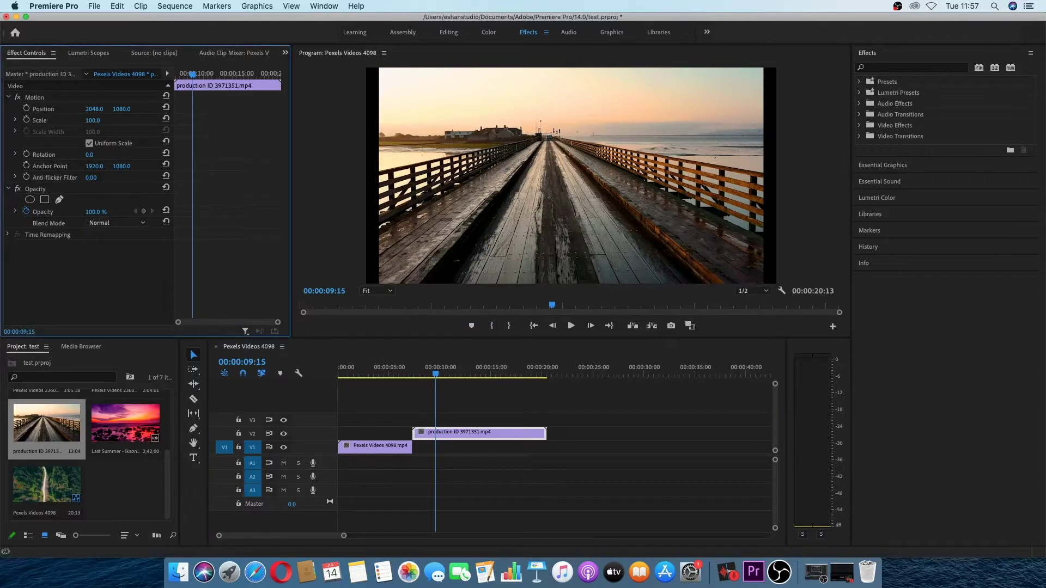
type("107")
key("Return")
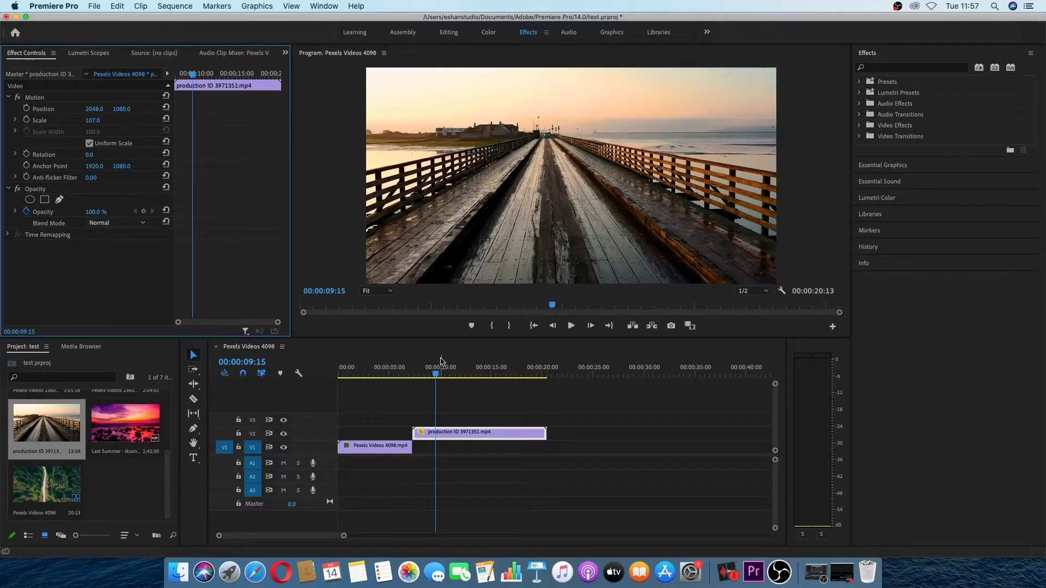
left_click_drag(438, 380, 412, 376)
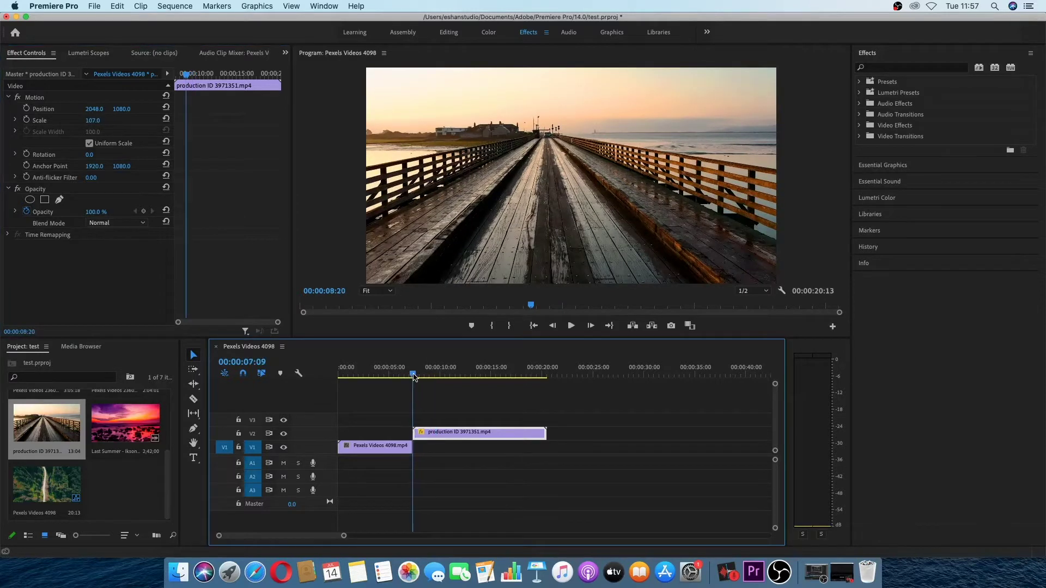
Cut the V2 production clip at 00:00:11:20 and delete the piece after it.
left_click(195, 399)
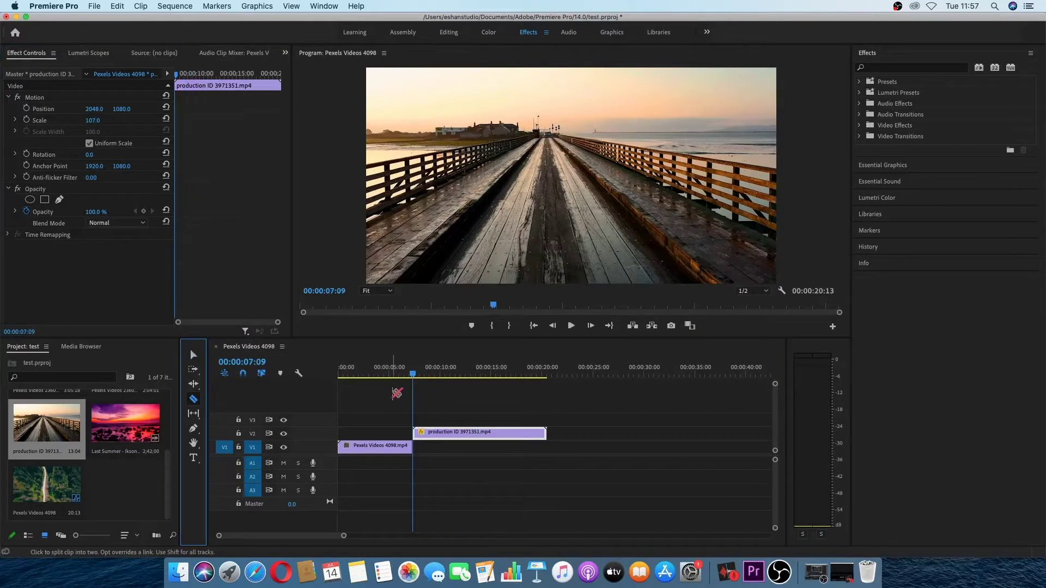
left_click_drag(414, 376, 458, 376)
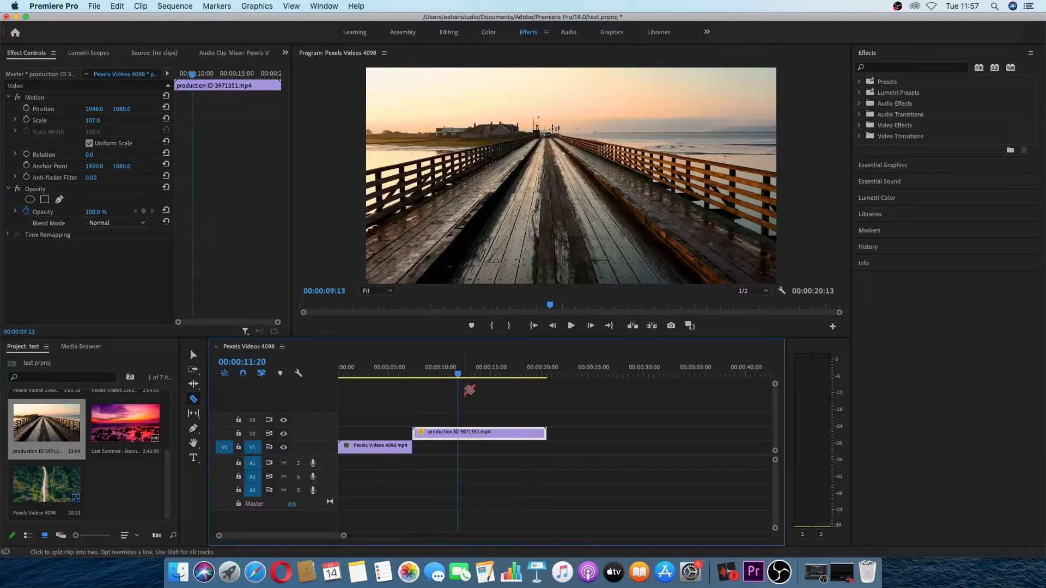
left_click(460, 433)
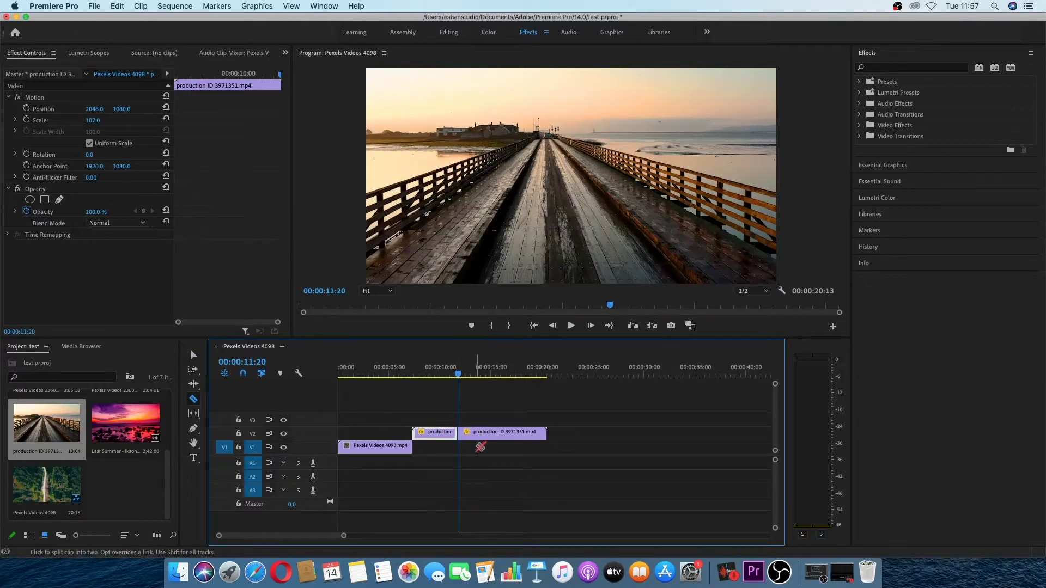
key("v")
left_click(485, 435)
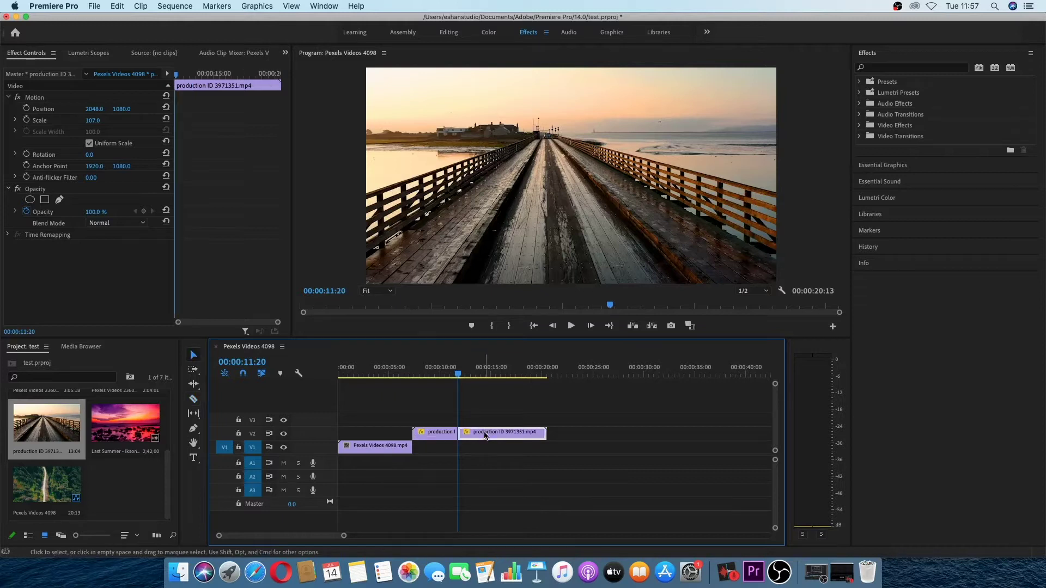
key("Delete")
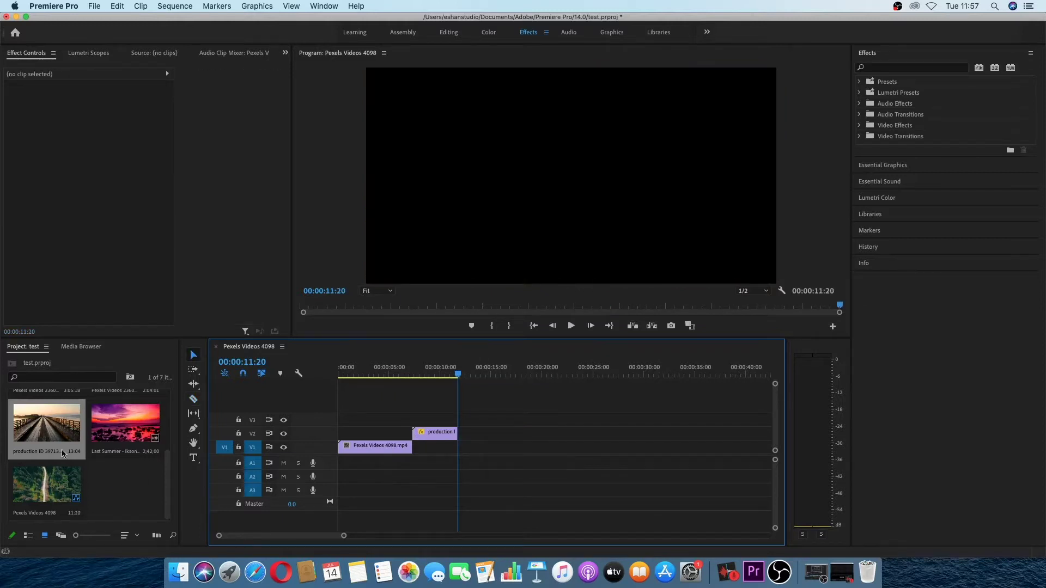
Place k.mp4 on V1 starting at 00:00:11:20.
scroll(78, 436, "up", 3)
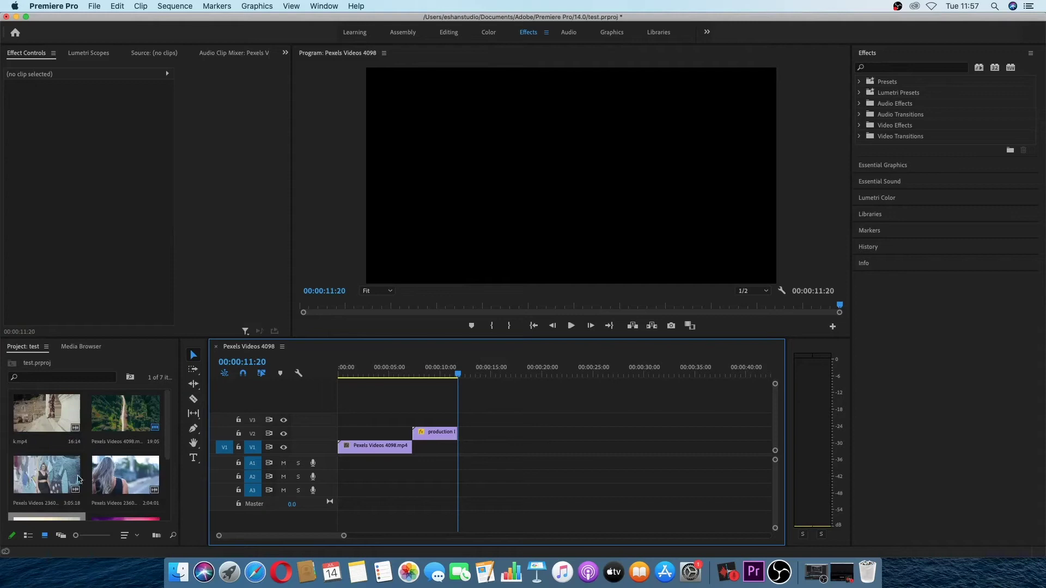
left_click_drag(56, 407, 491, 463)
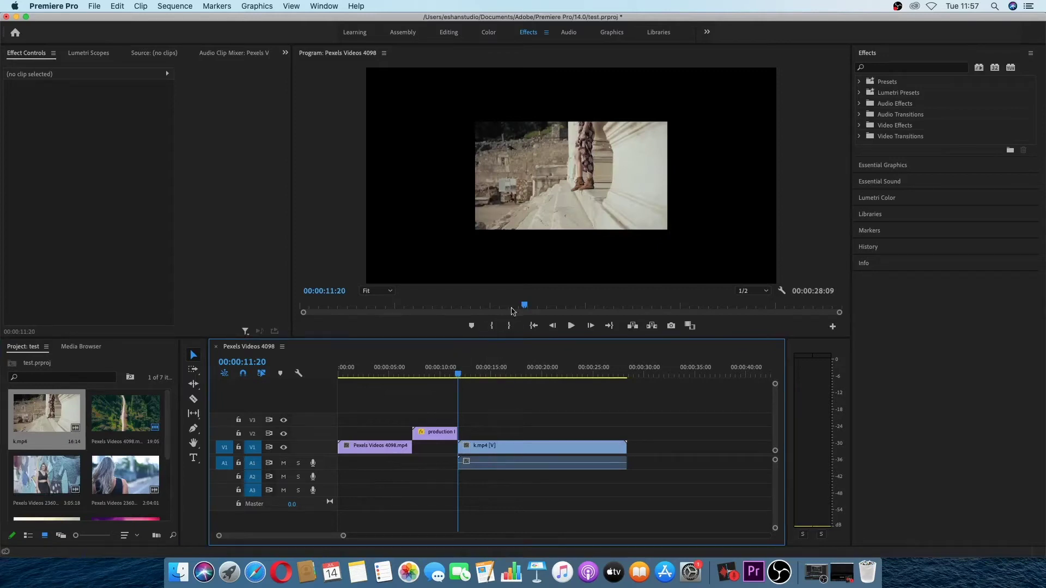
left_click(500, 451)
Scale k.mp4 up to 213 so it fills the frame.
left_click(485, 375)
left_click_drag(93, 120, 153, 120)
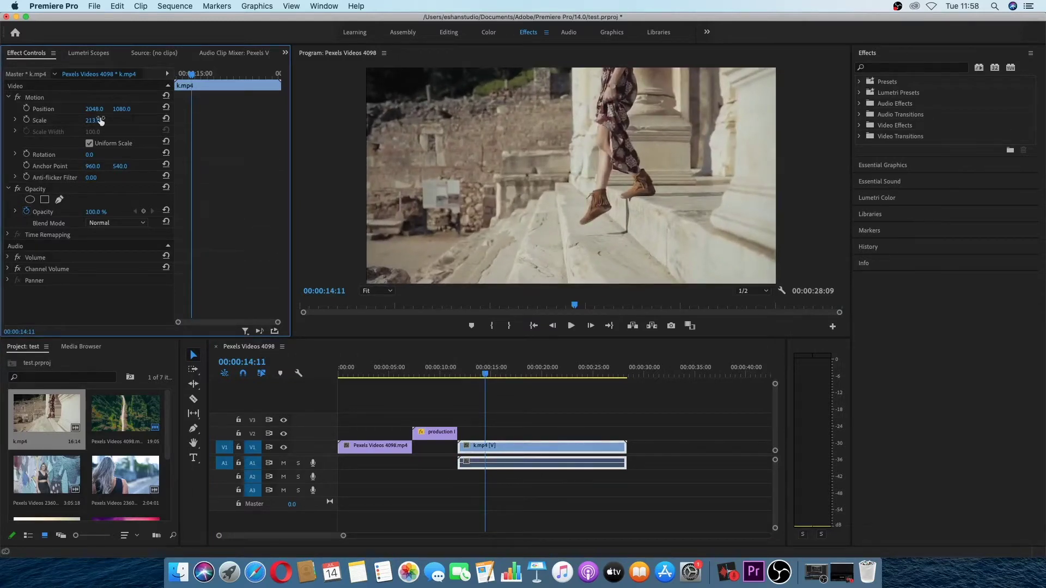
left_click(450, 452)
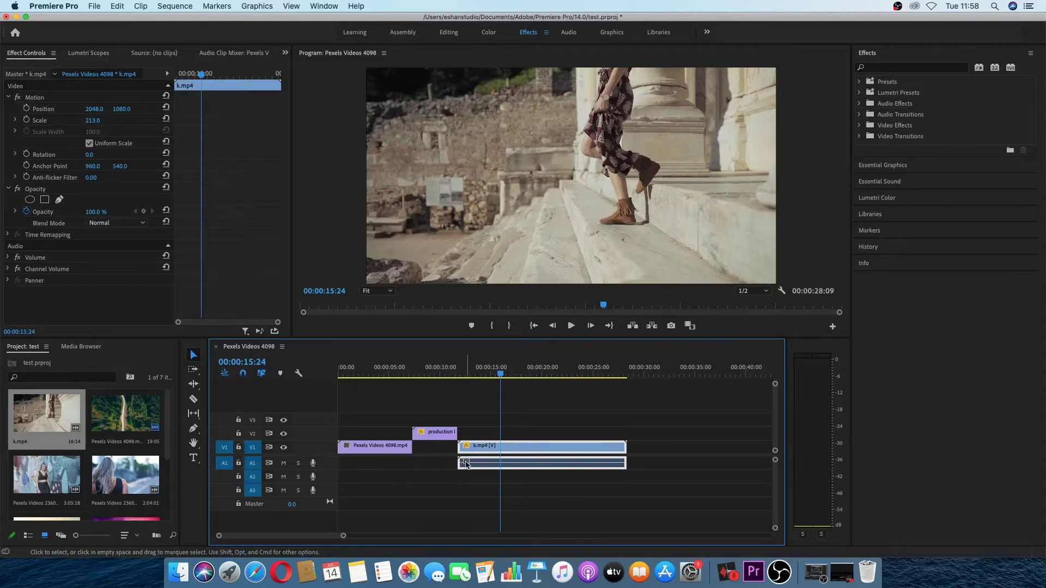
right_click(522, 450)
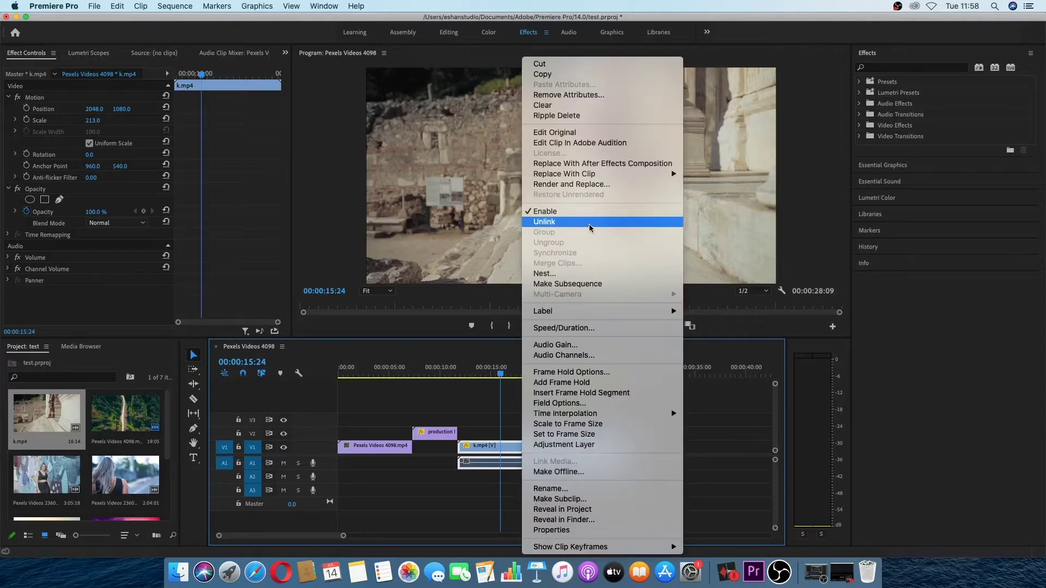
Unlink k.mp4 and delete its audio clip.
left_click(590, 228)
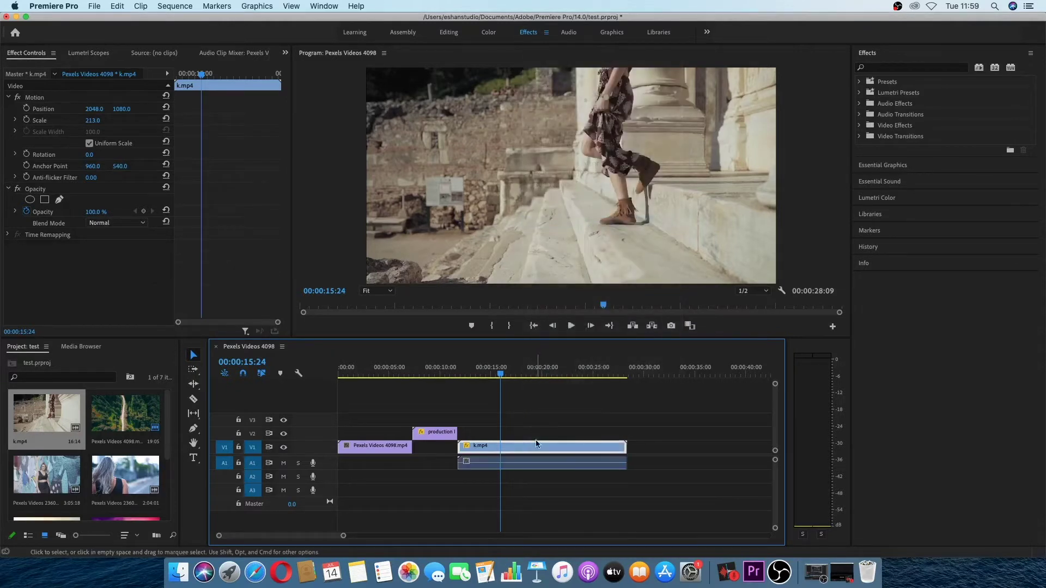
left_click(533, 466)
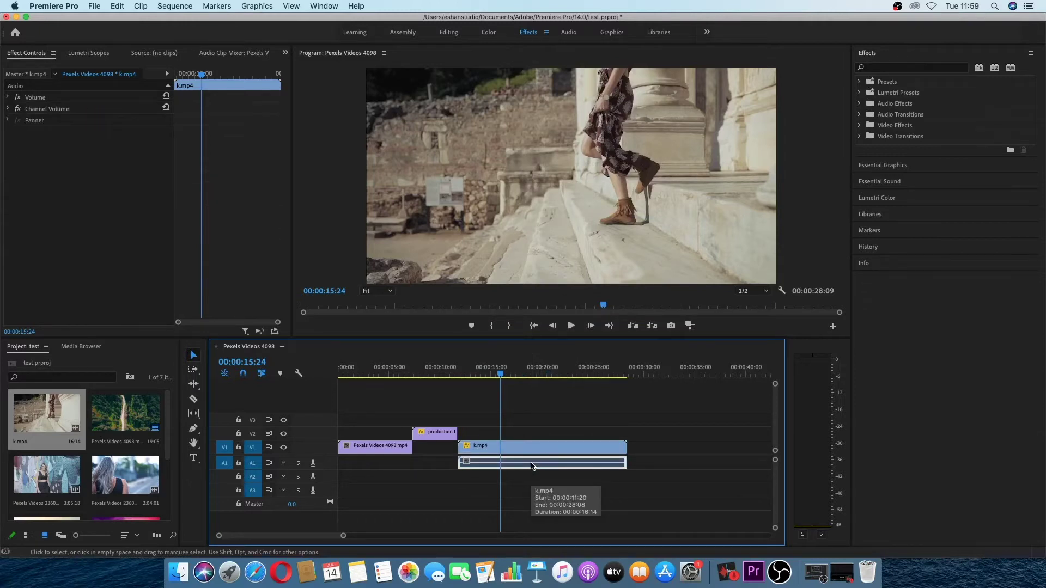
key("Delete")
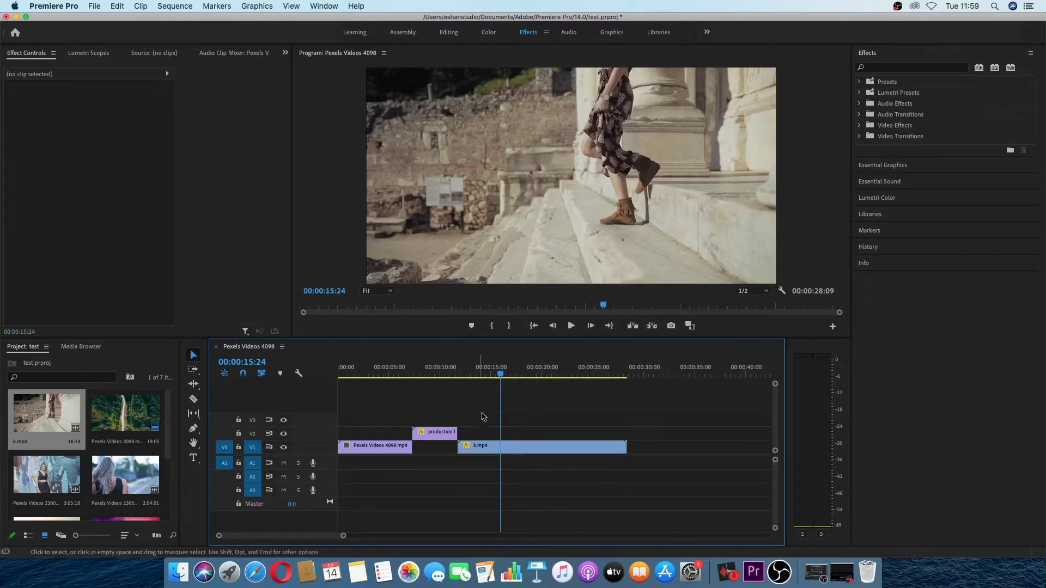
Trim k.mp4's start to the playhead at 00:00:15:14.
left_click(475, 376)
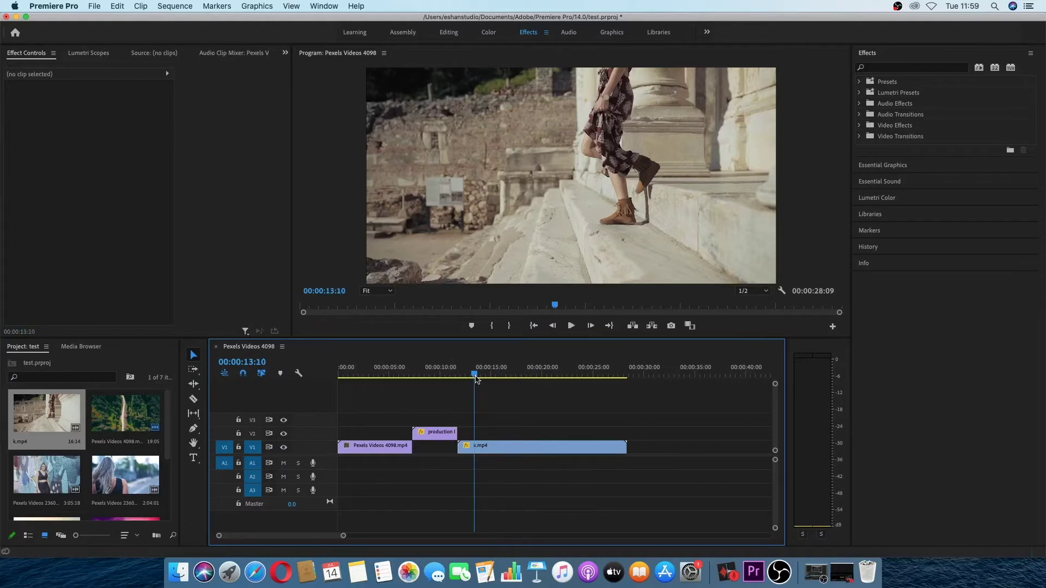
left_click_drag(477, 376, 490, 377)
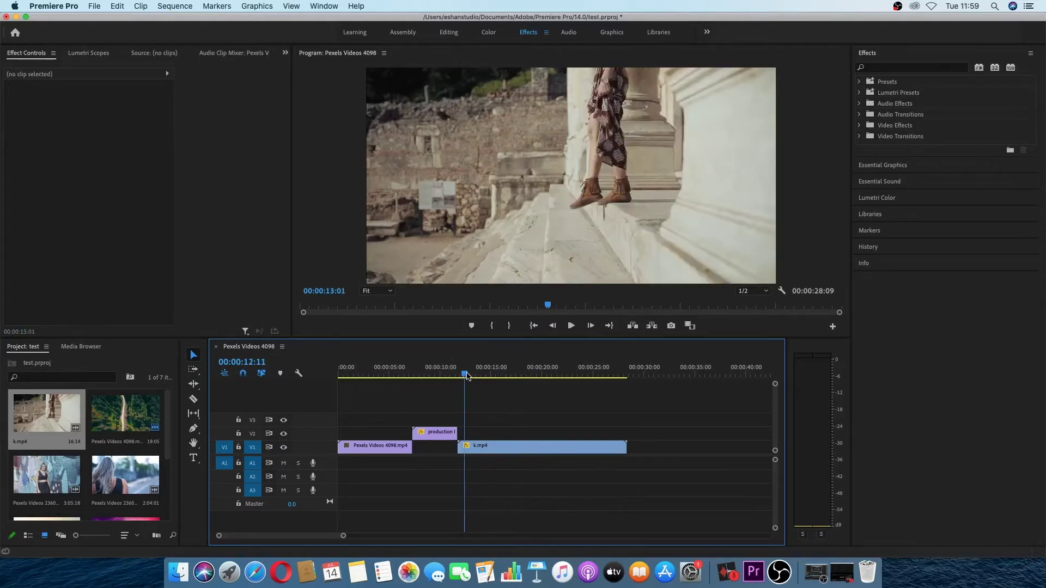
left_click_drag(490, 377, 497, 377)
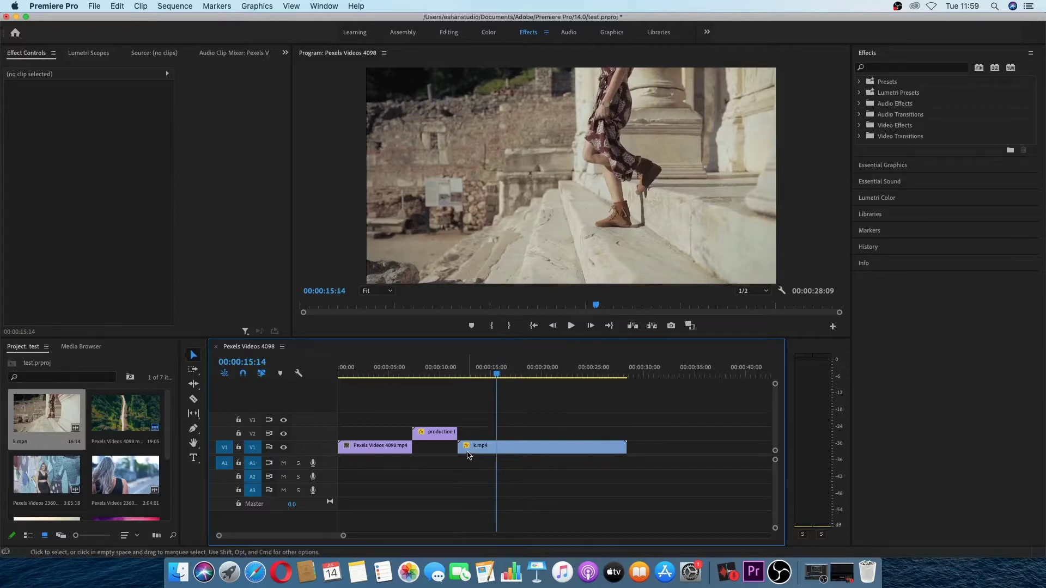
left_click_drag(460, 446, 494, 447)
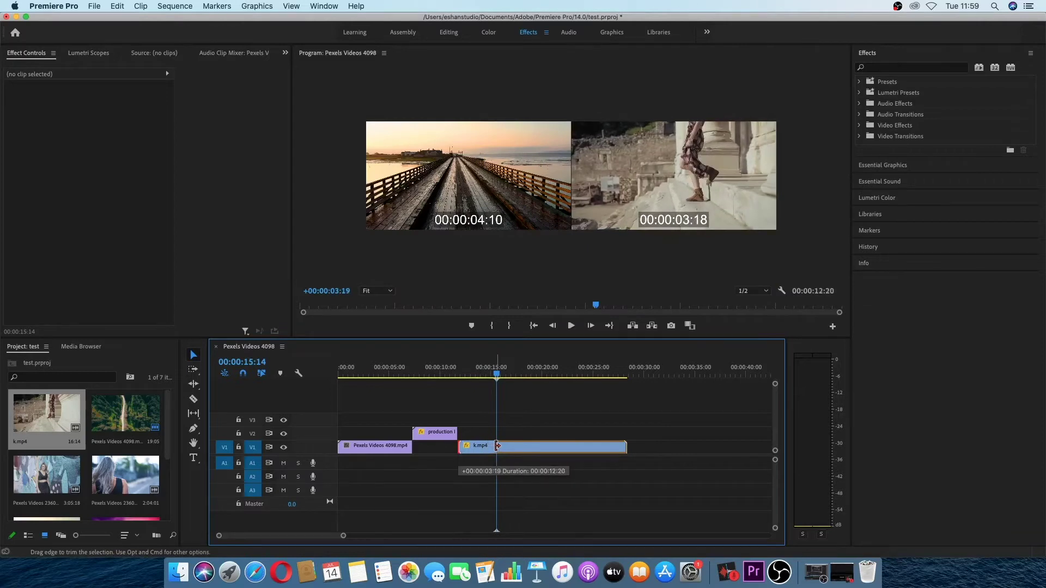
left_click_drag(496, 447, 497, 446)
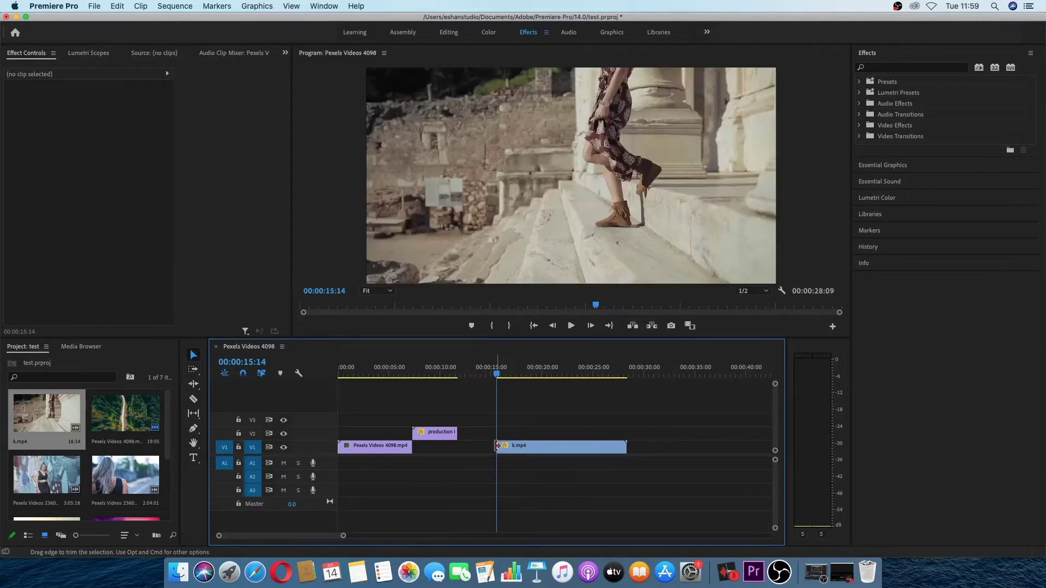
Trim k.mp4's end and slide it left against the V2 clip, ending at 00:00:21:17.
left_click_drag(499, 376, 599, 382)
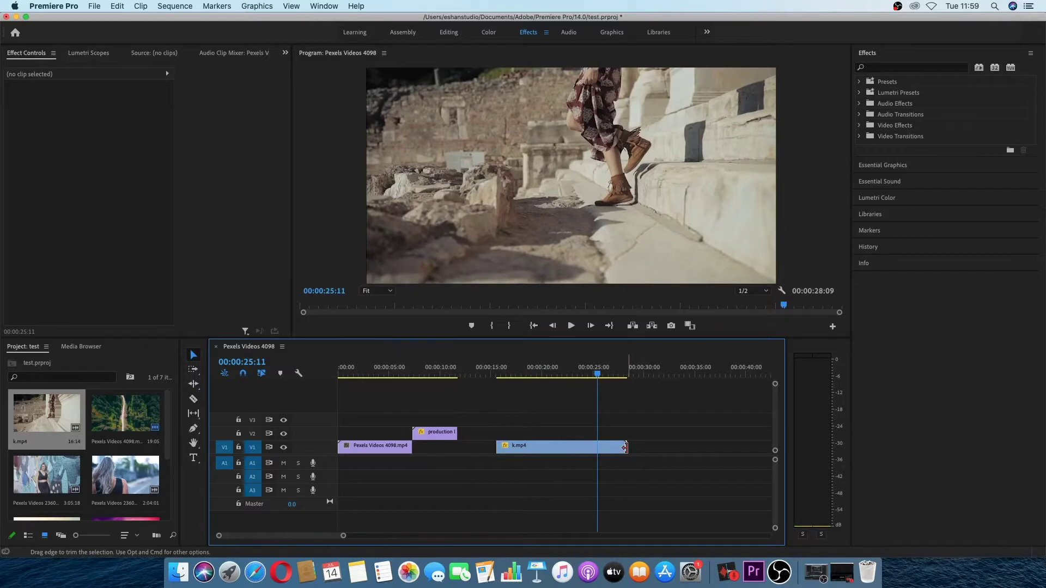
left_click_drag(625, 447, 598, 448)
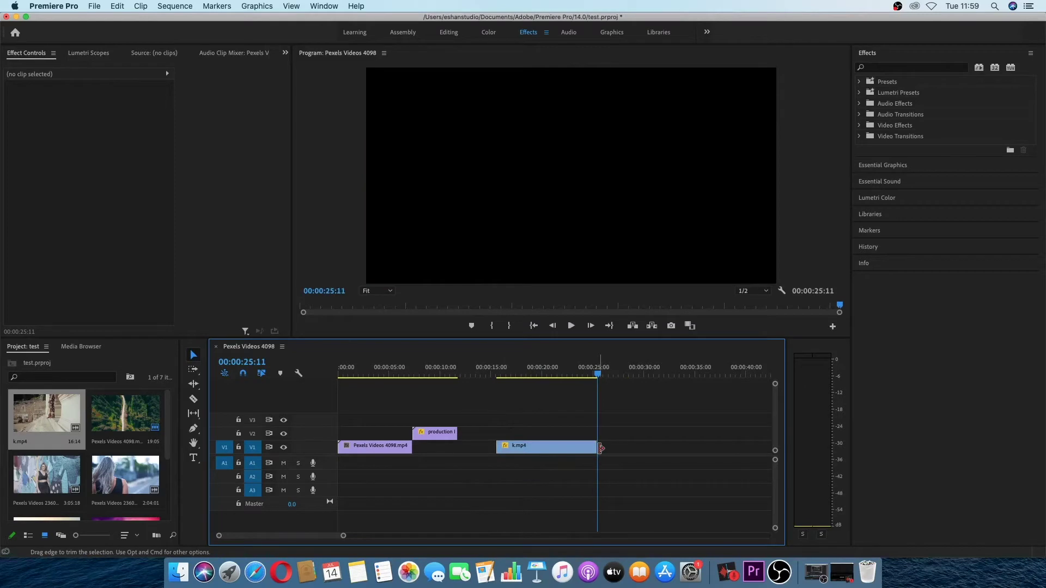
left_click(543, 450)
left_click_drag(539, 450, 501, 450)
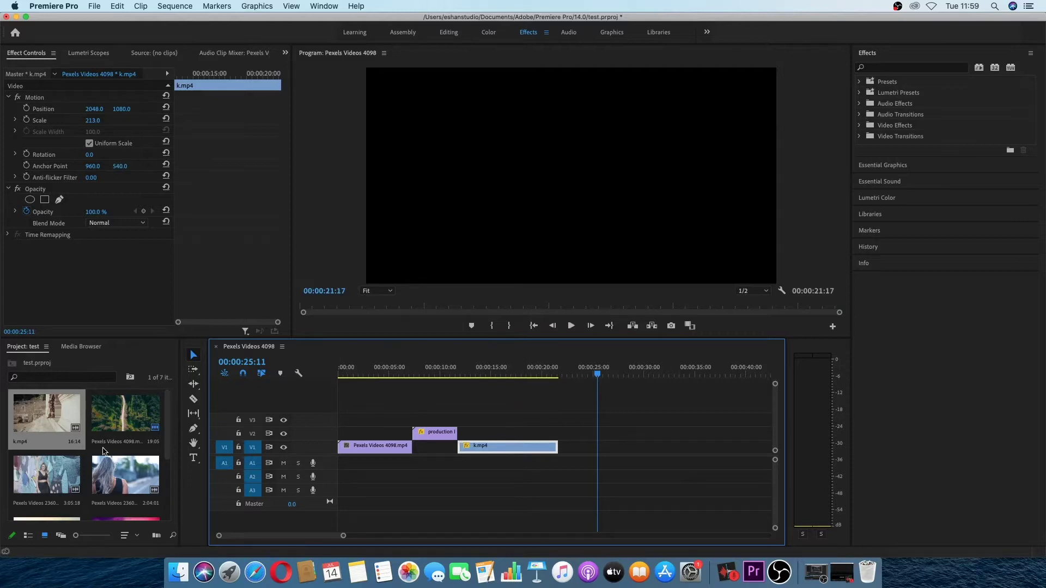
Add Pexels Videos 2360418 after k.mp4, delete its audio, and scale it to 215.
mouse_move(29, 474)
left_mouse_down()
mouse_move(490, 512)
mouse_move(579, 439)
left_mouse_up()
right_click(579, 439)
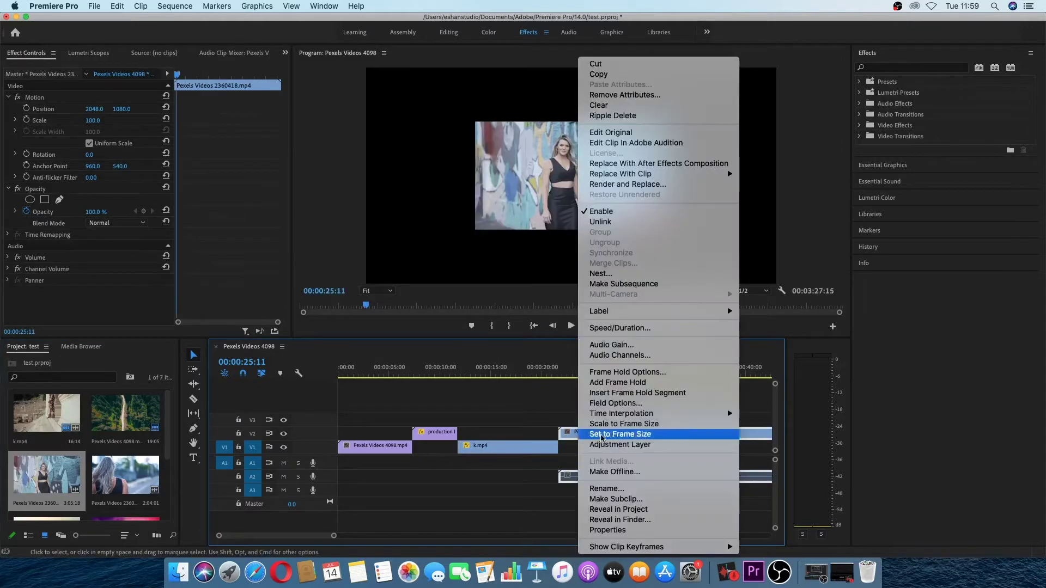
left_click(662, 221)
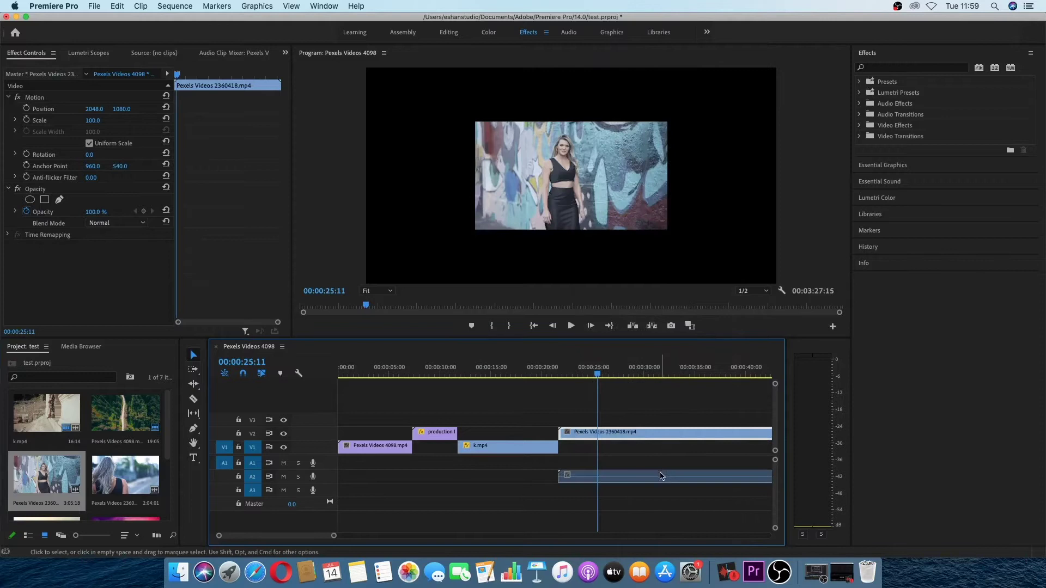
left_click(663, 479)
key("Delete")
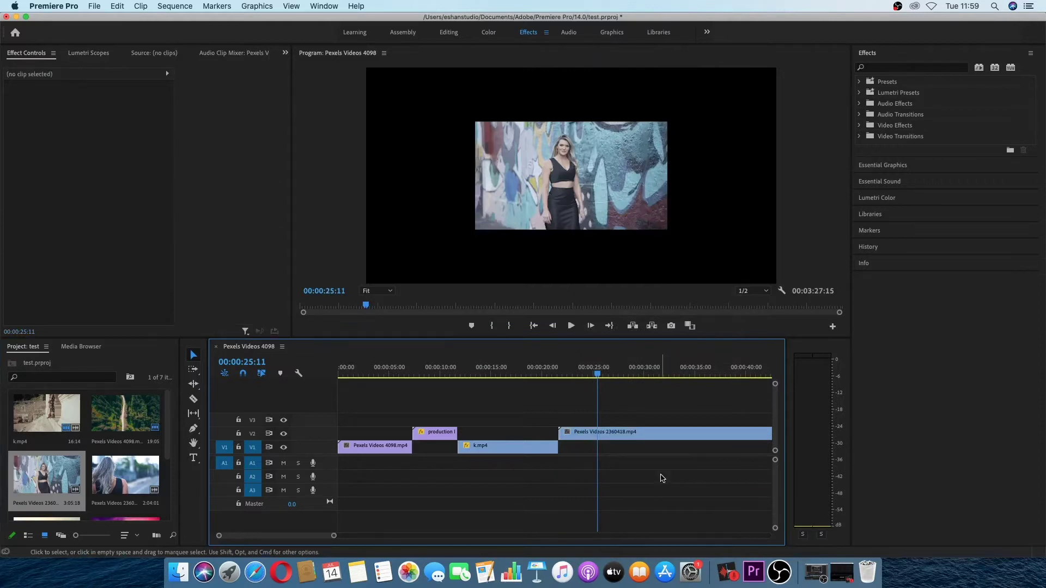
left_click(624, 435)
left_click_drag(93, 120, 155, 121)
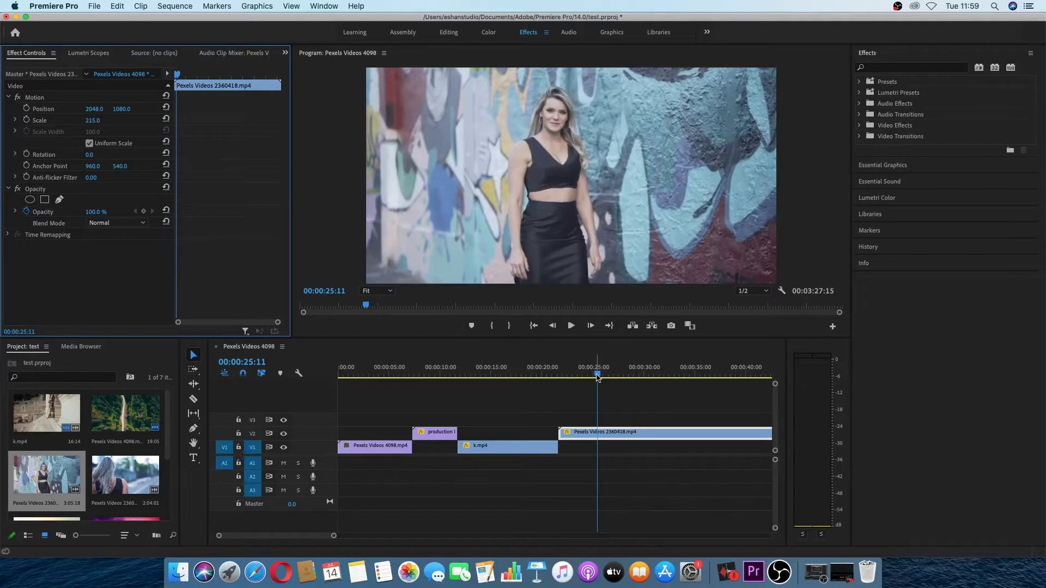
Scroll the timeline and preview the added Pexels clip from 00:00:28:12 to 00:00:51:03.
scroll(525, 450, "right", 2)
scroll(524, 450, "right", 3)
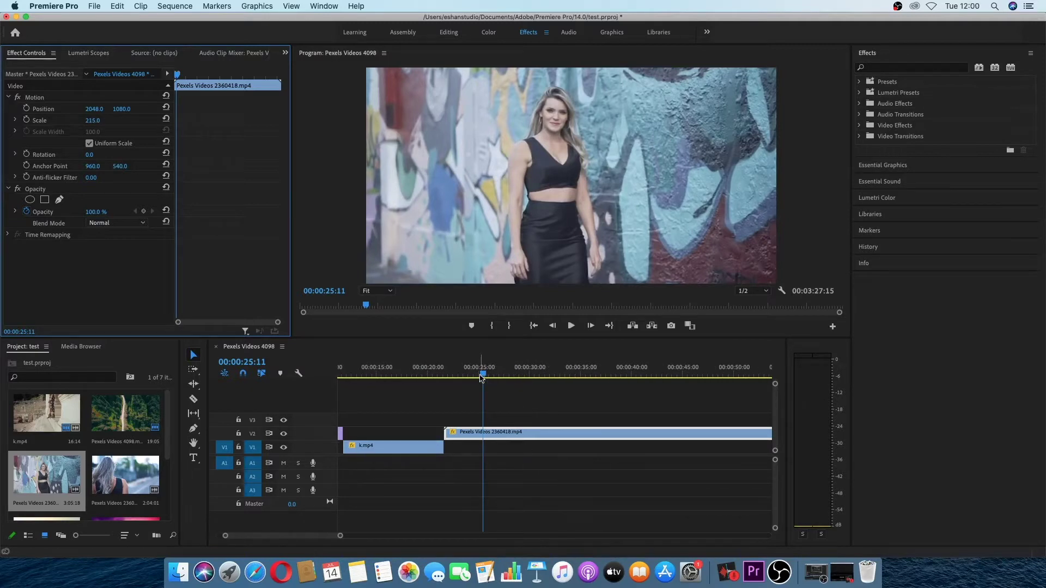
left_click(509, 376)
left_click_drag(510, 379, 516, 380)
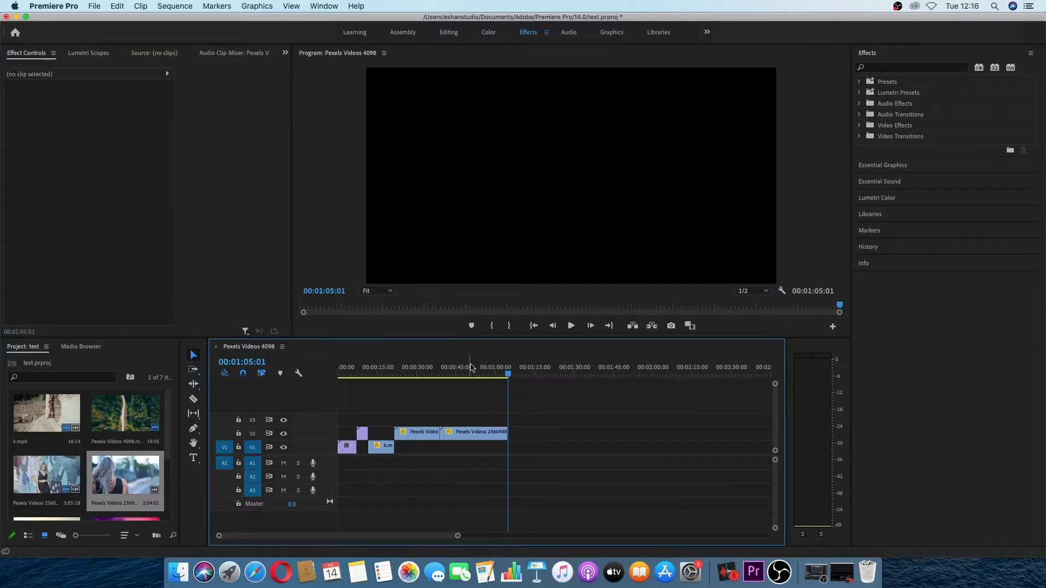
left_click(472, 372)
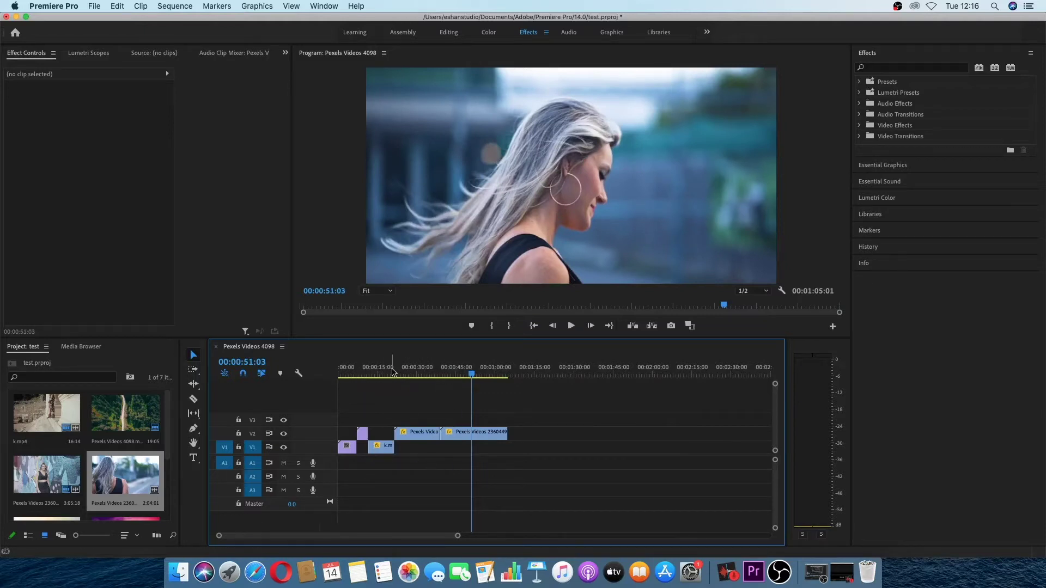
Drop the Last Summer clip after the video clips and unlink its video from its audio.
scroll(117, 458, "down", 5)
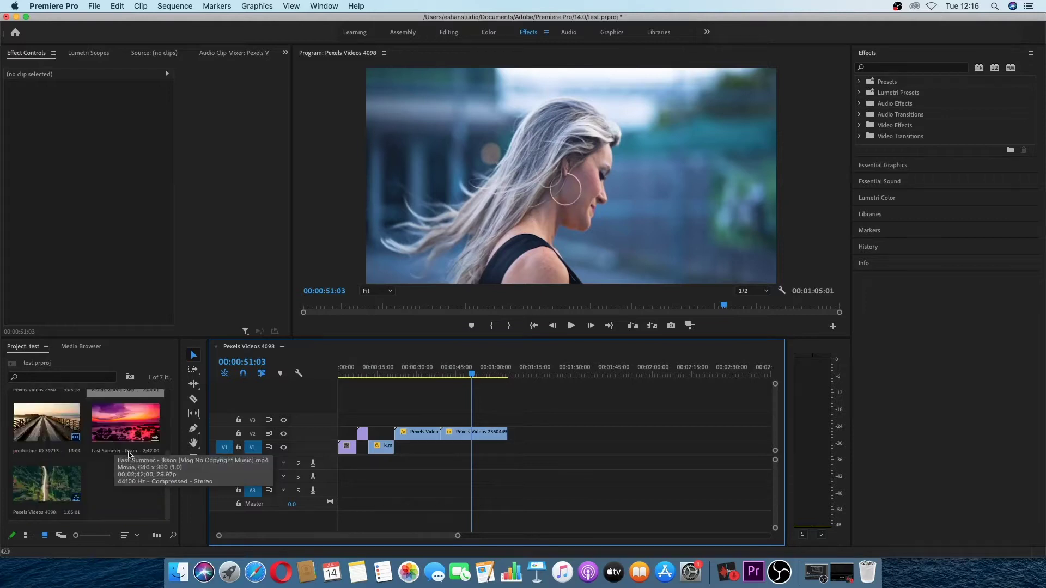
scroll(123, 474, "up", 3)
left_click_drag(126, 482, 526, 448)
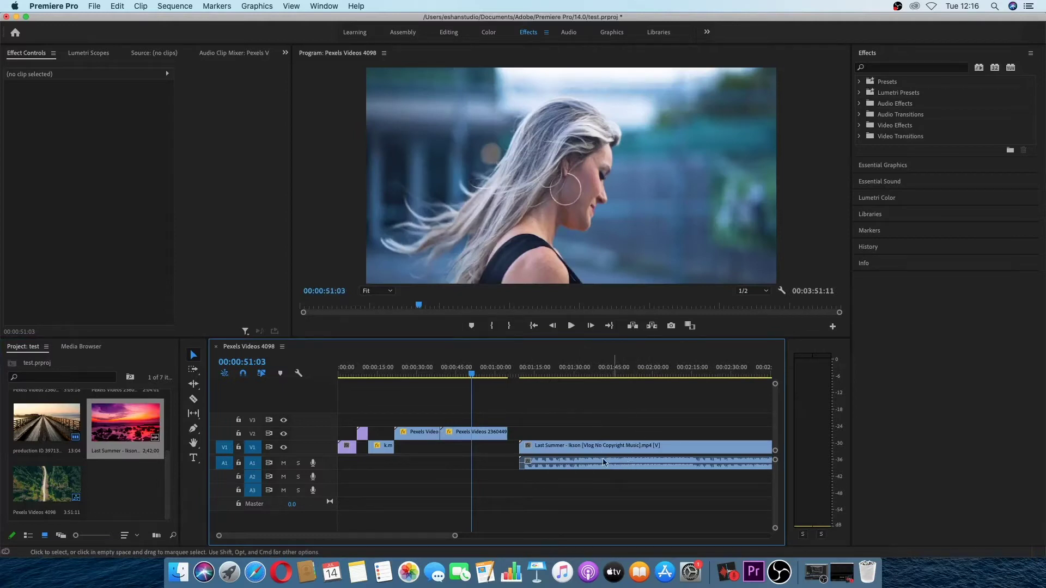
left_click(555, 376)
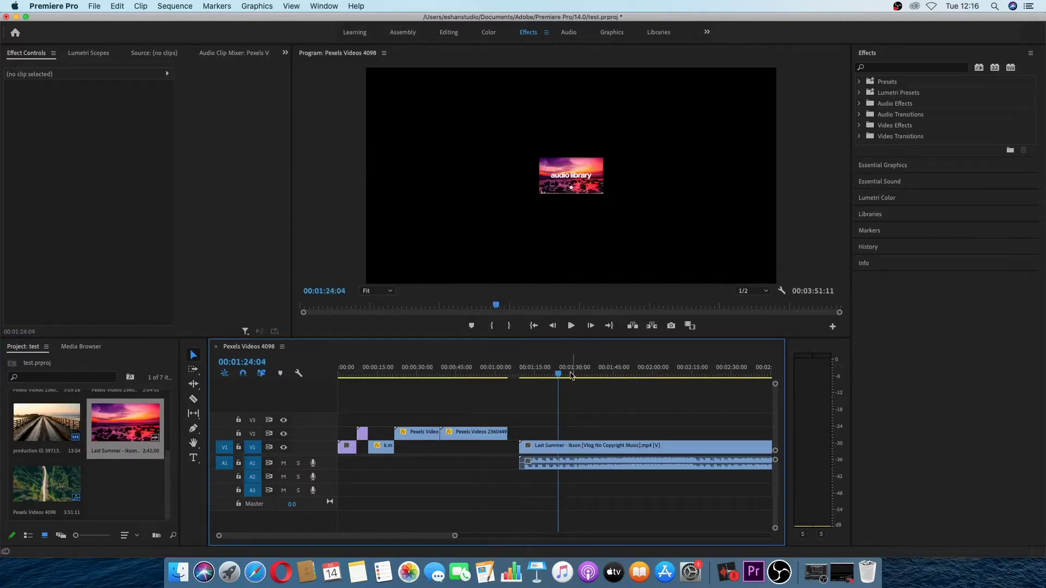
left_click_drag(554, 377, 597, 376)
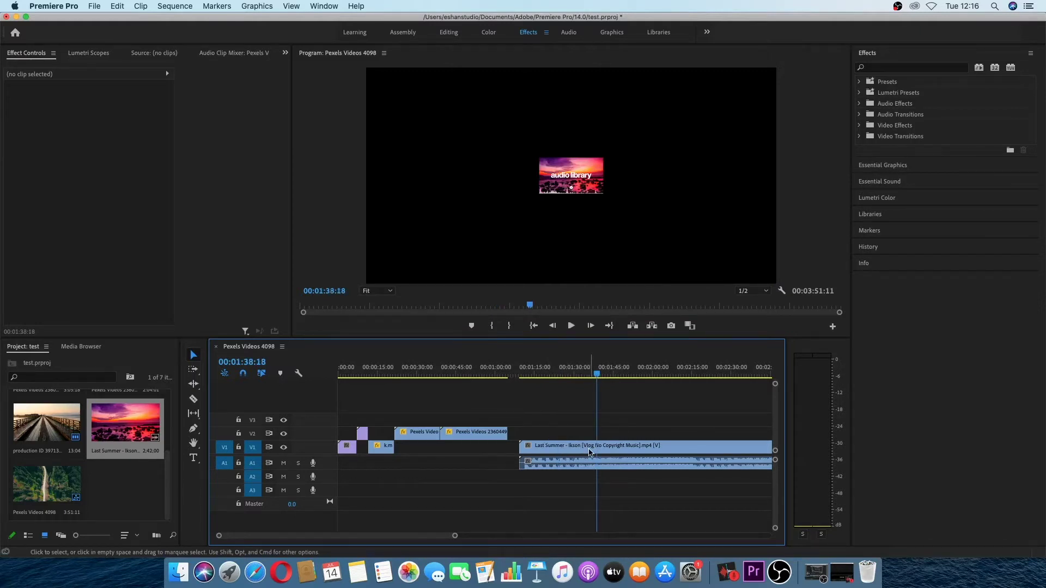
right_click(589, 451)
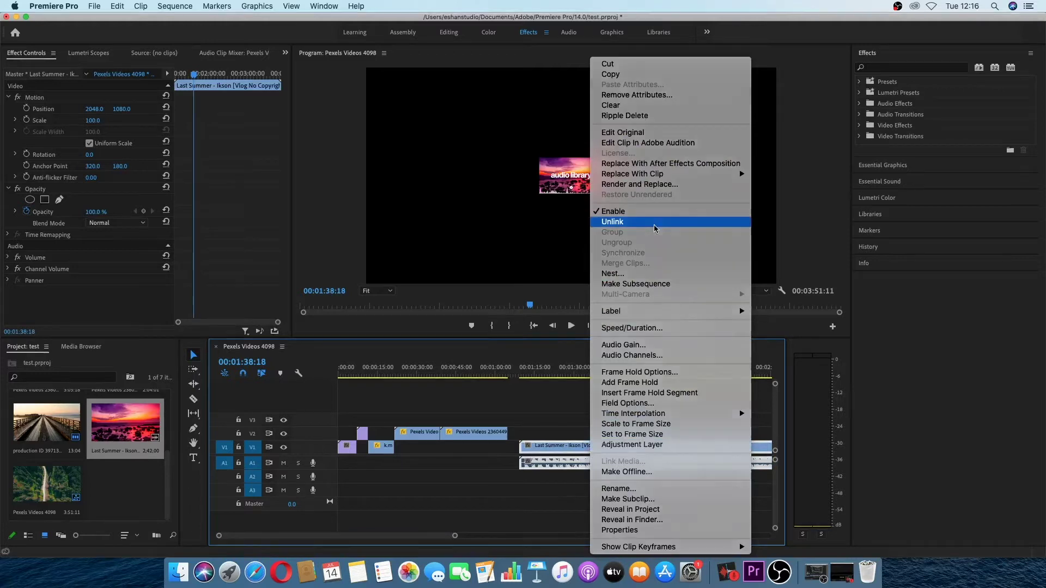
left_click(654, 228)
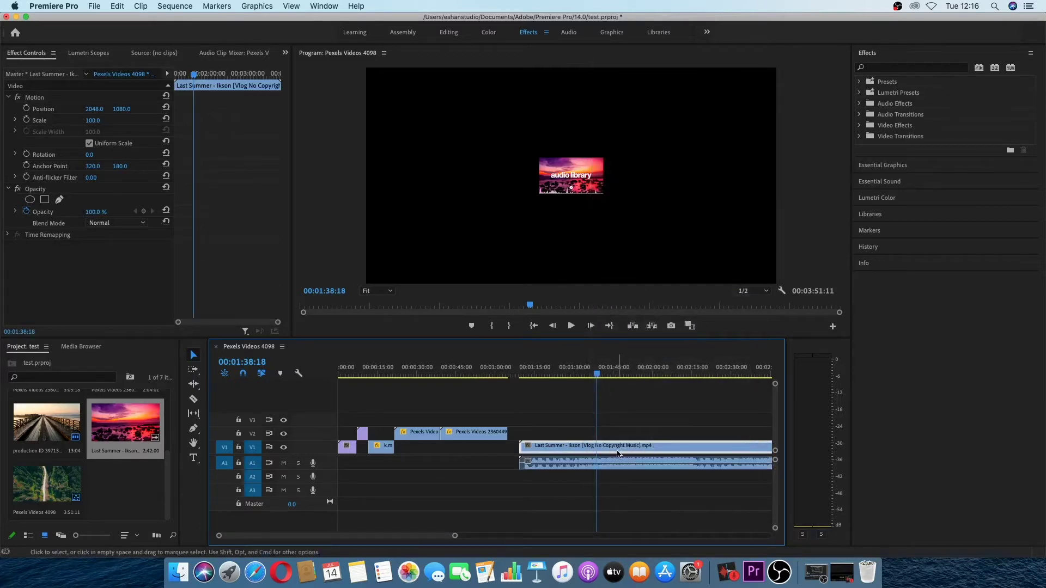
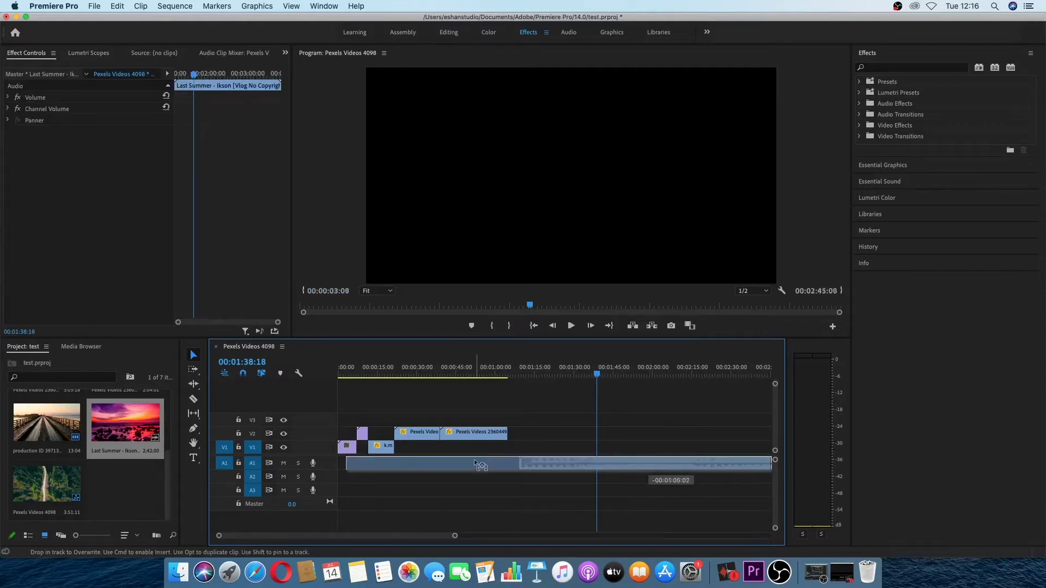
Place the Last Summer music on A1, cut it where the video ends, delete the excess, and replay the ending.
left_click_drag(474, 459, 465, 463)
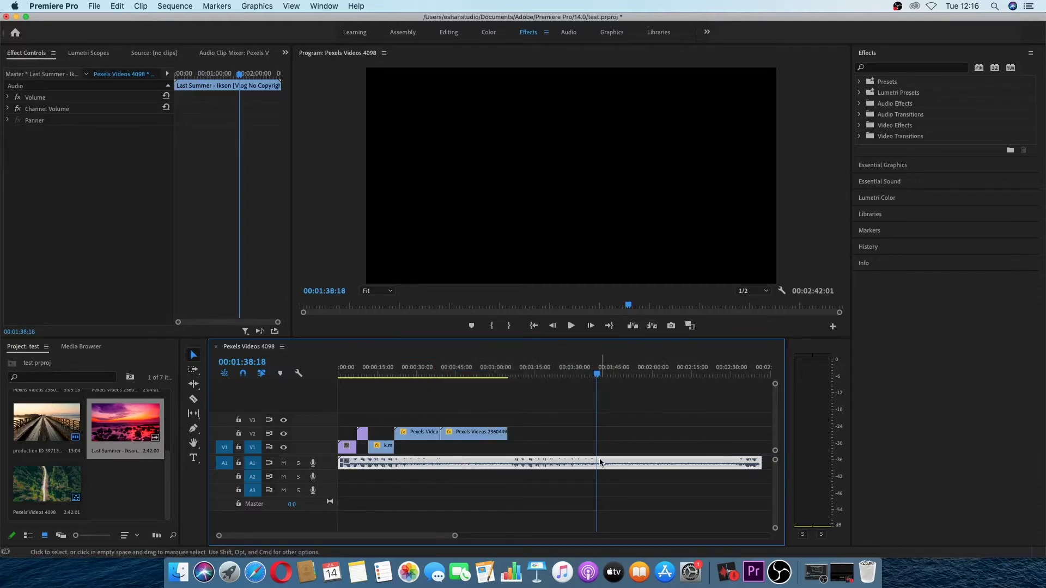
key("c")
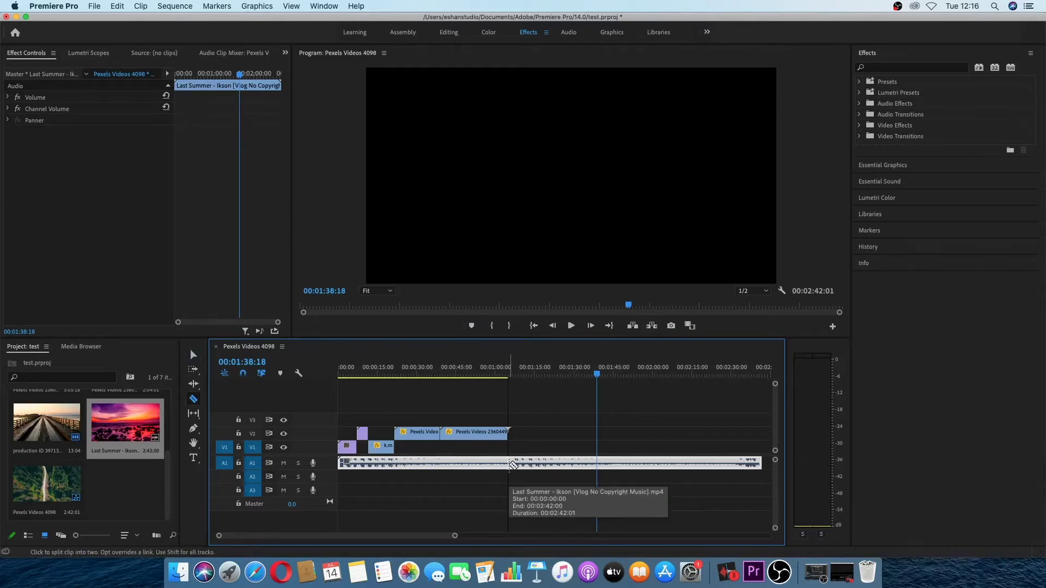
left_click(512, 464)
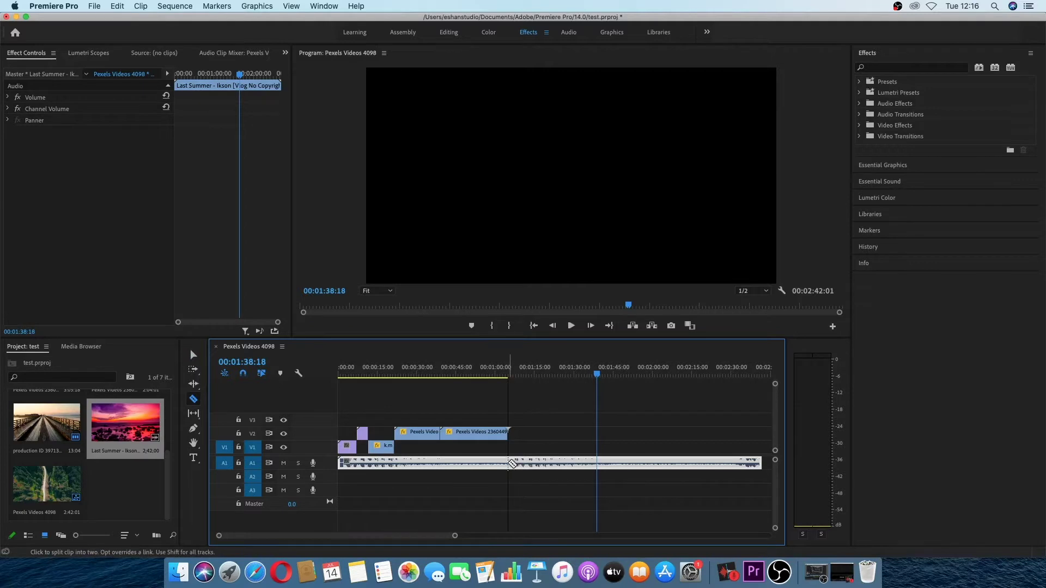
left_click(514, 465)
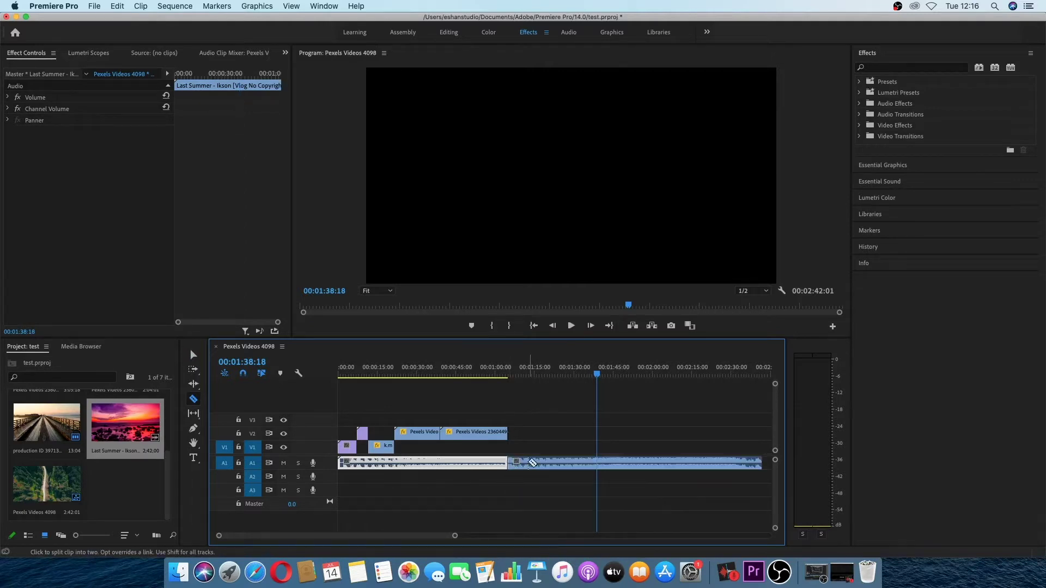
key("v")
left_click(576, 468)
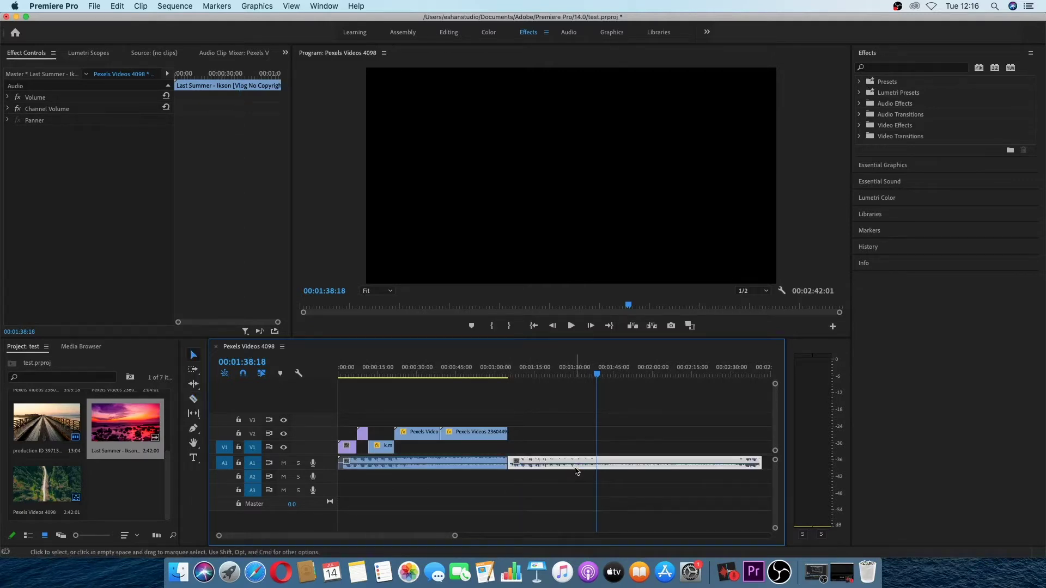
key("Delete")
left_click(498, 376)
key("space")
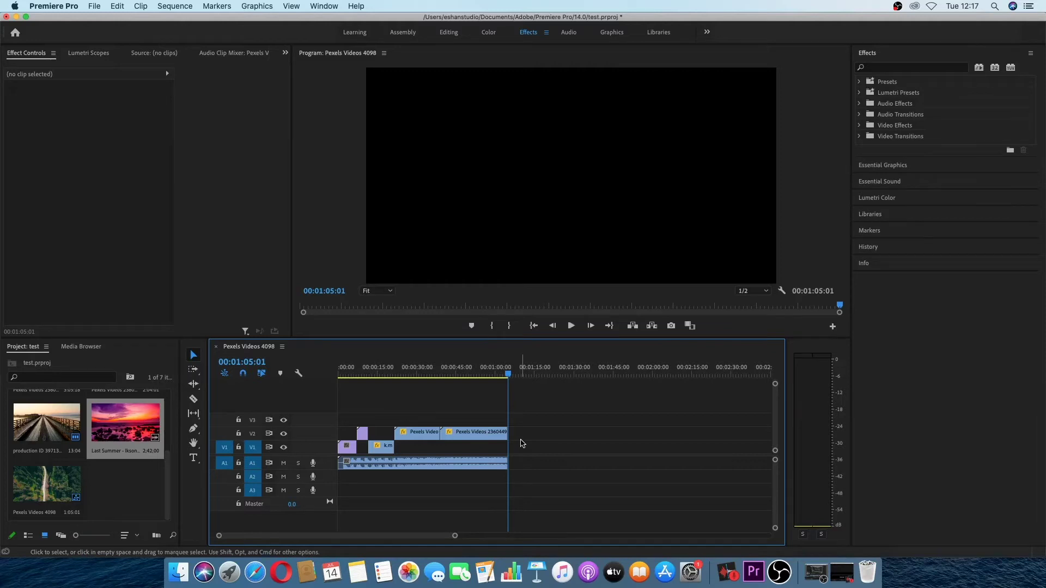
Drop an Exponential Fade from Audio Transitions > Crossfade onto the music's end and play it back.
left_click(859, 115)
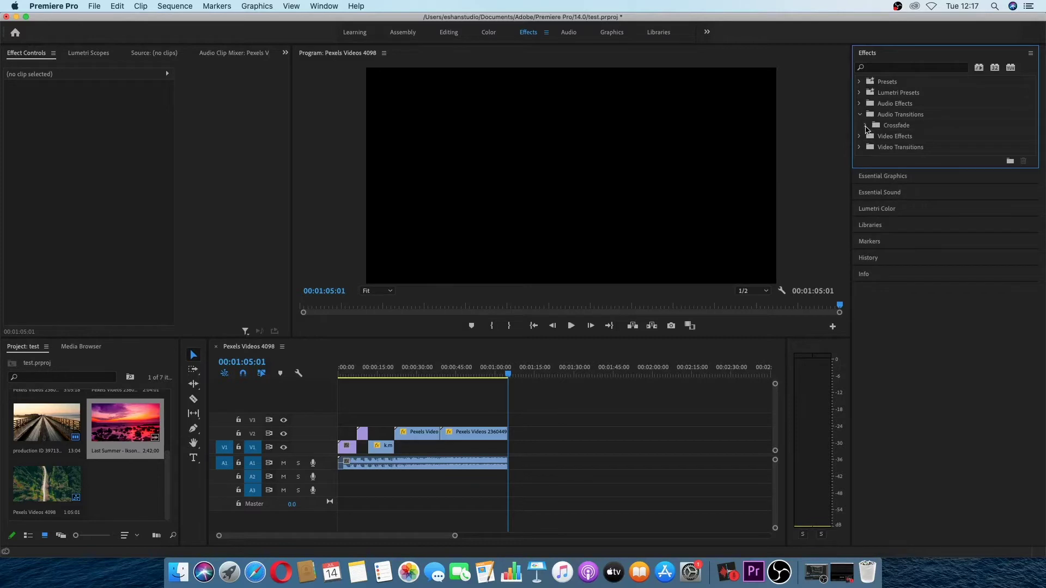
left_click(866, 126)
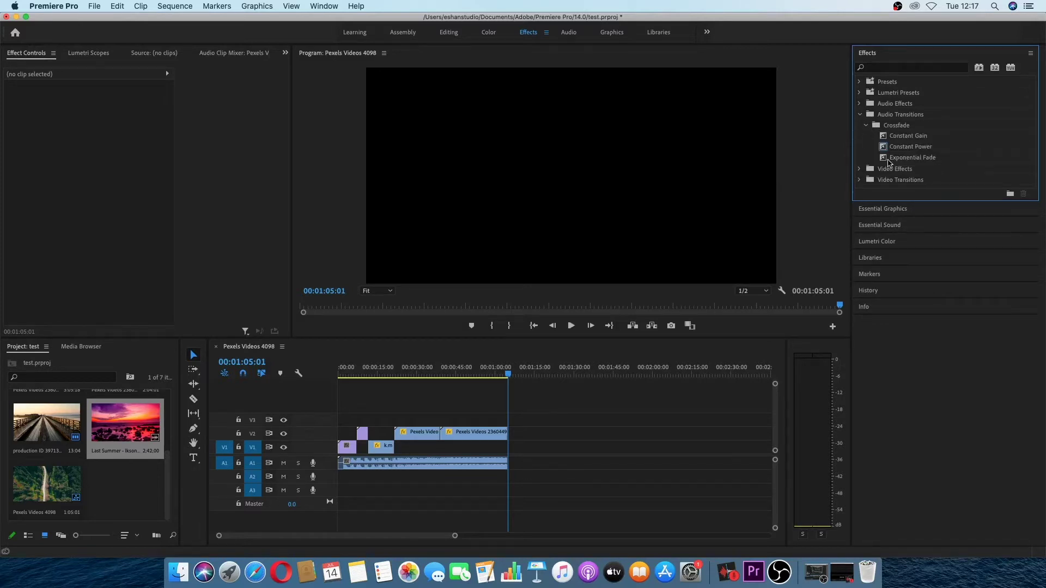
mouse_move(919, 161)
left_mouse_down()
mouse_move(509, 451)
mouse_move(507, 467)
left_mouse_up()
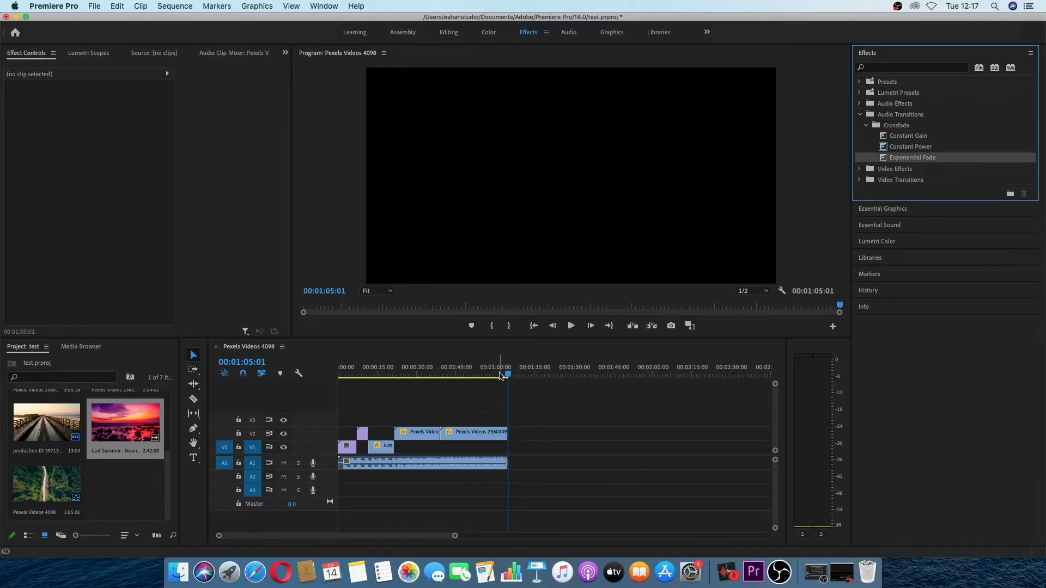
left_click(502, 375)
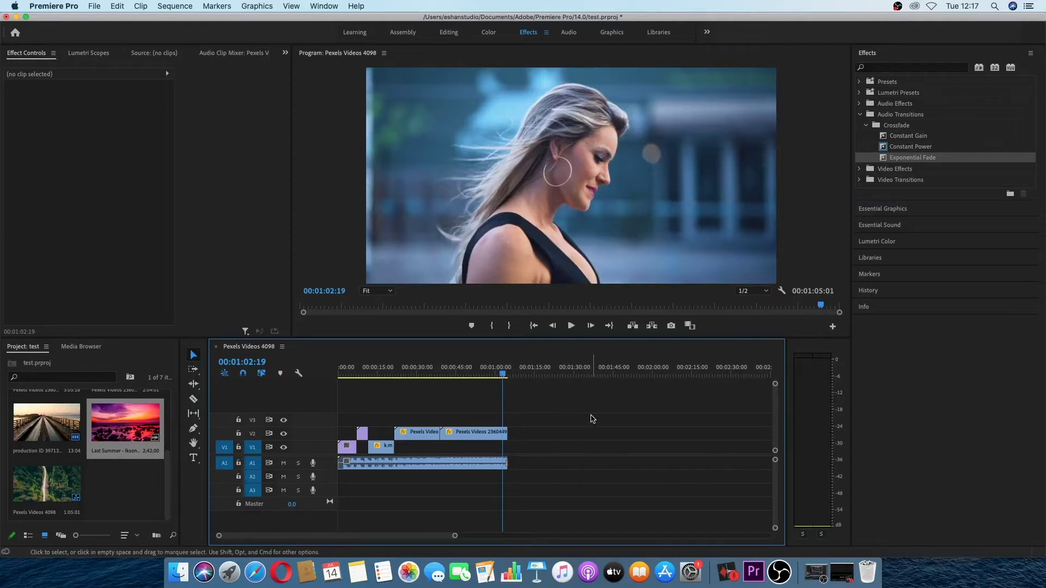
key("space")
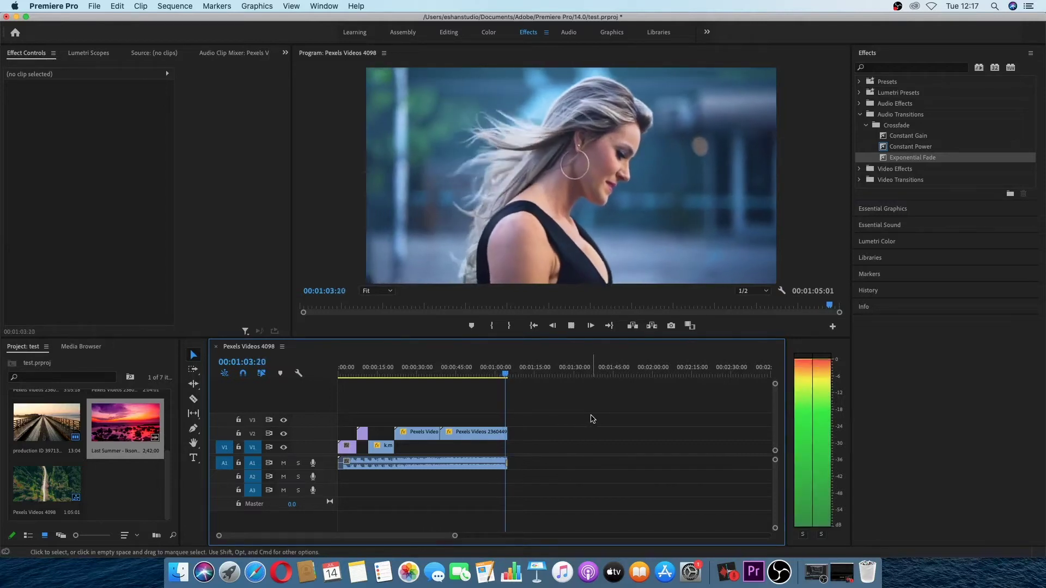
key("space")
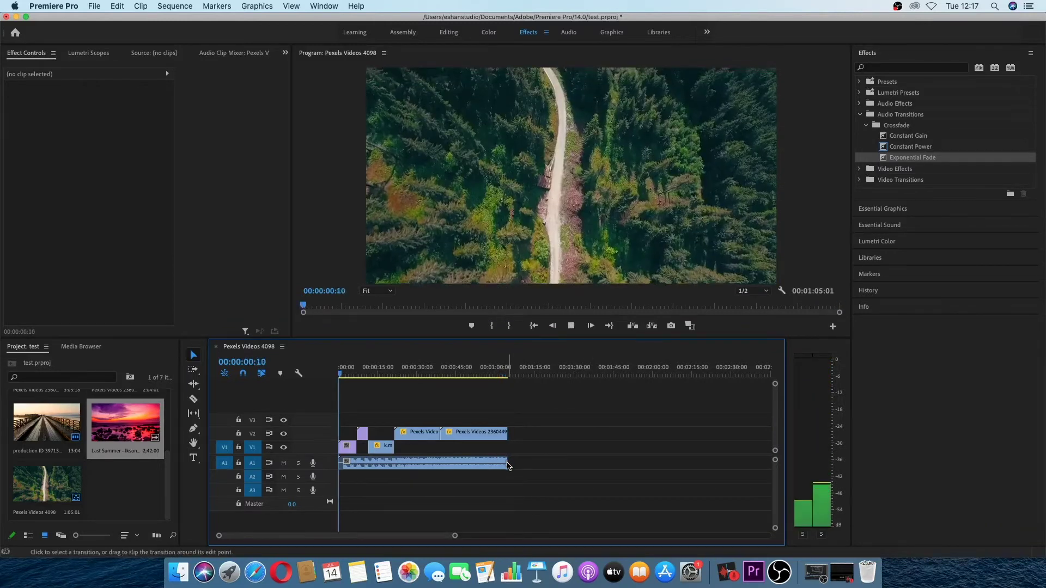
key("space")
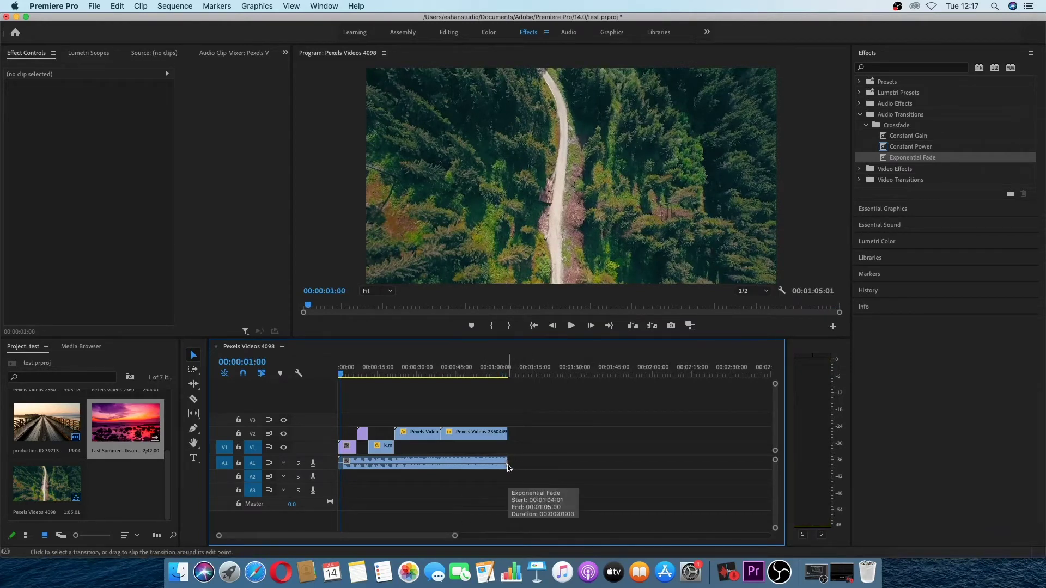
Set the music's Exponential Fade duration to 00:00:02:12 and play the ending to hear it.
left_click_drag(455, 537, 419, 536)
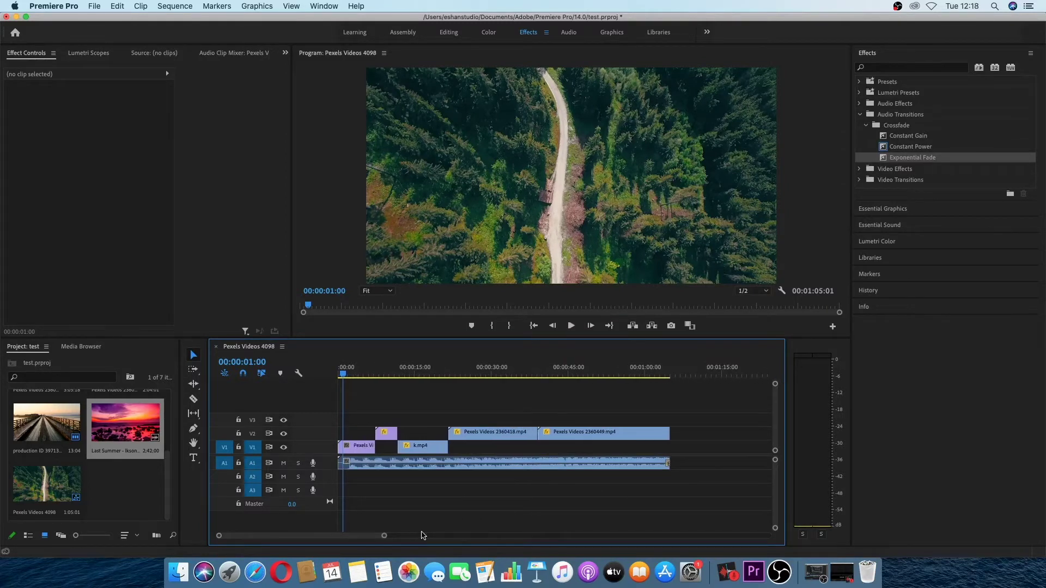
left_click(666, 464)
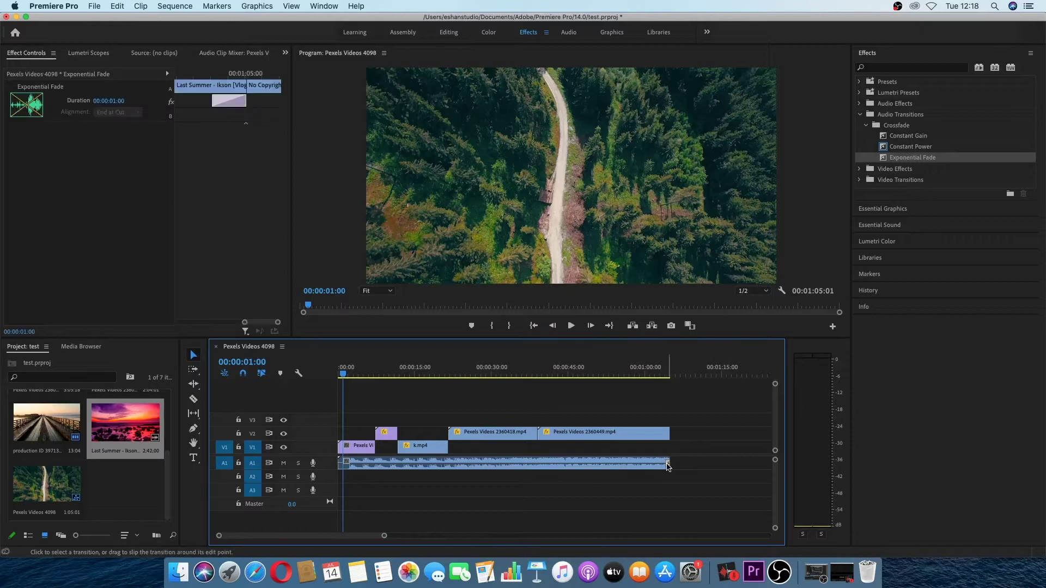
left_click(116, 101)
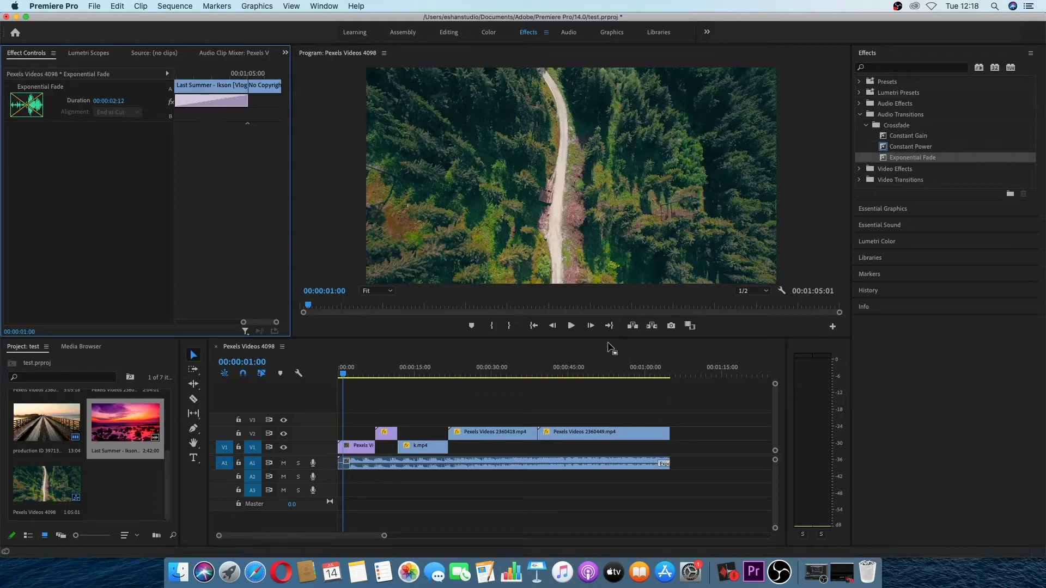
left_click(645, 377)
key("space")
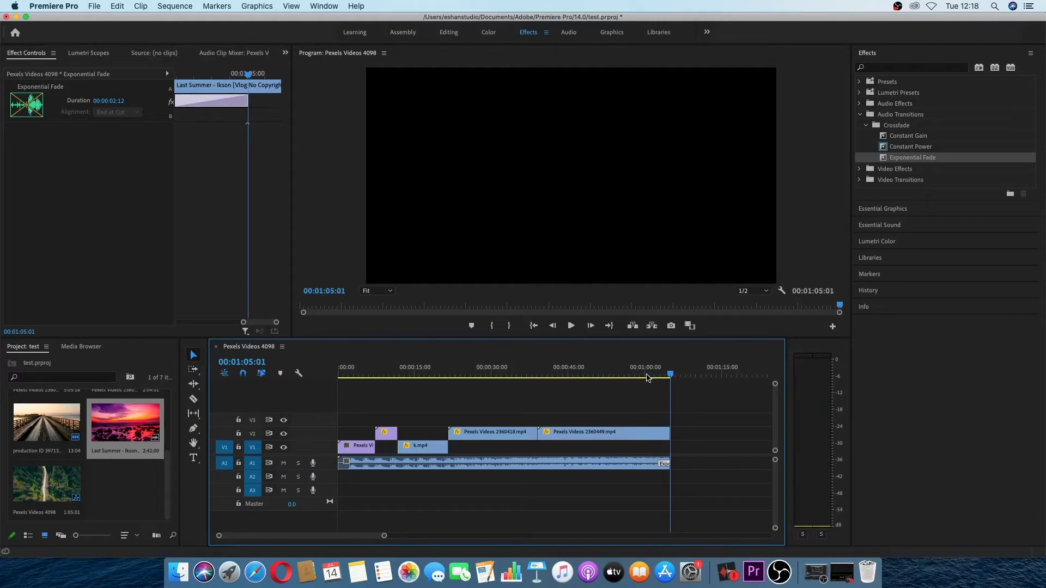
left_click(371, 374)
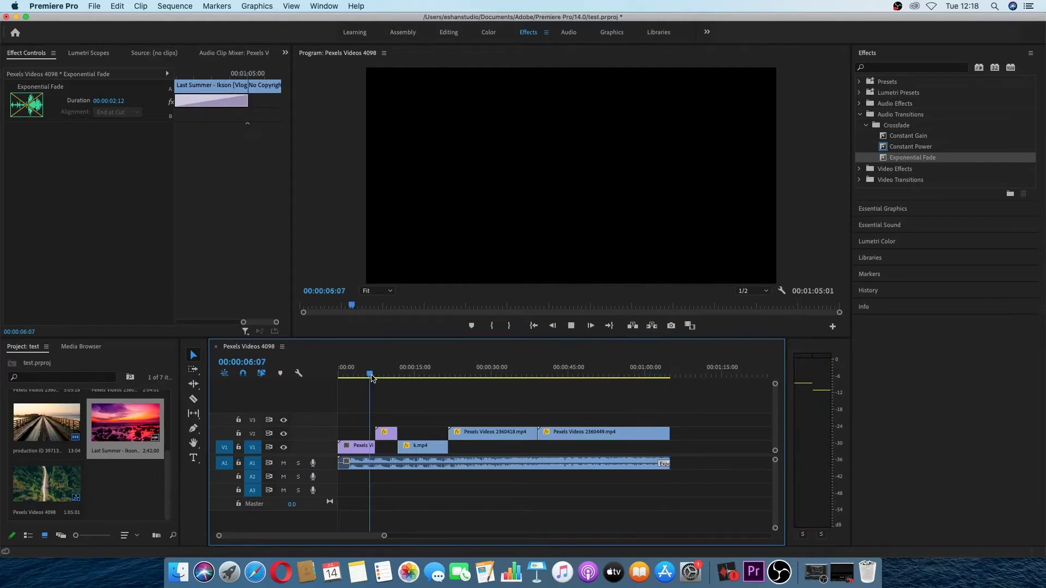
key("space")
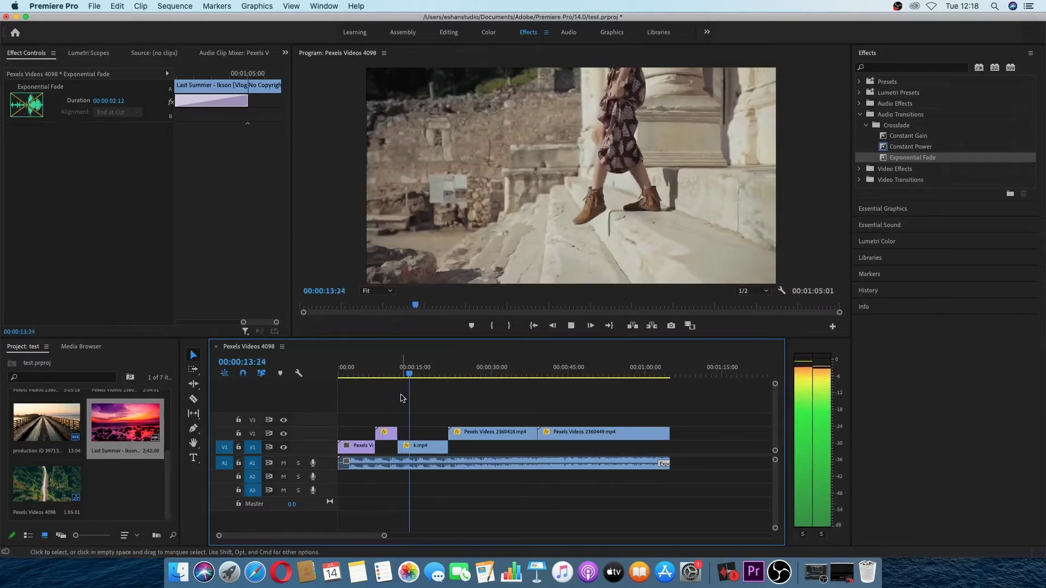
key("space")
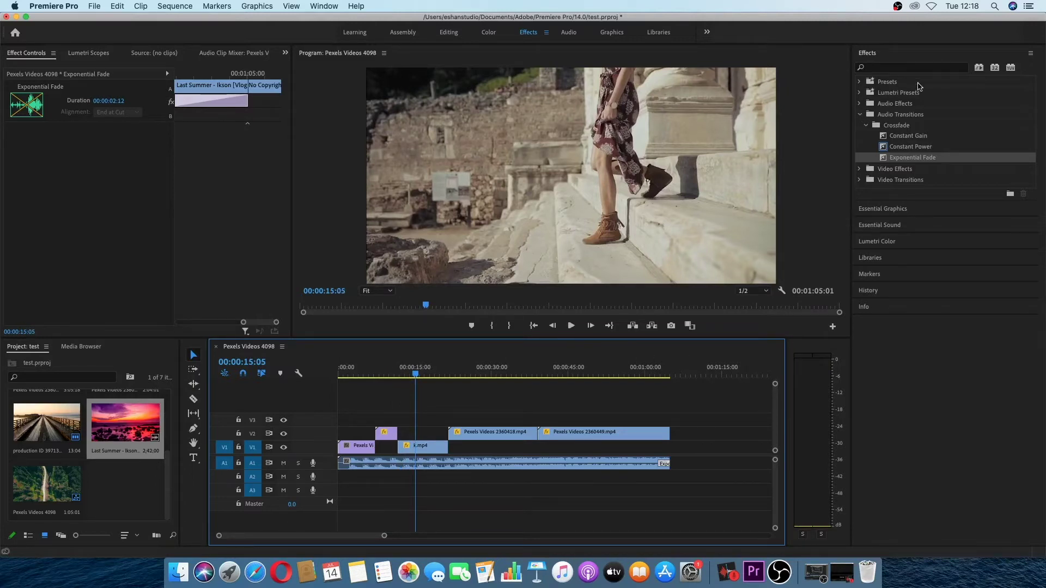
Place a Cross Dissolve from Video Transitions > Dissolve on the V1 edit point.
left_click(860, 180)
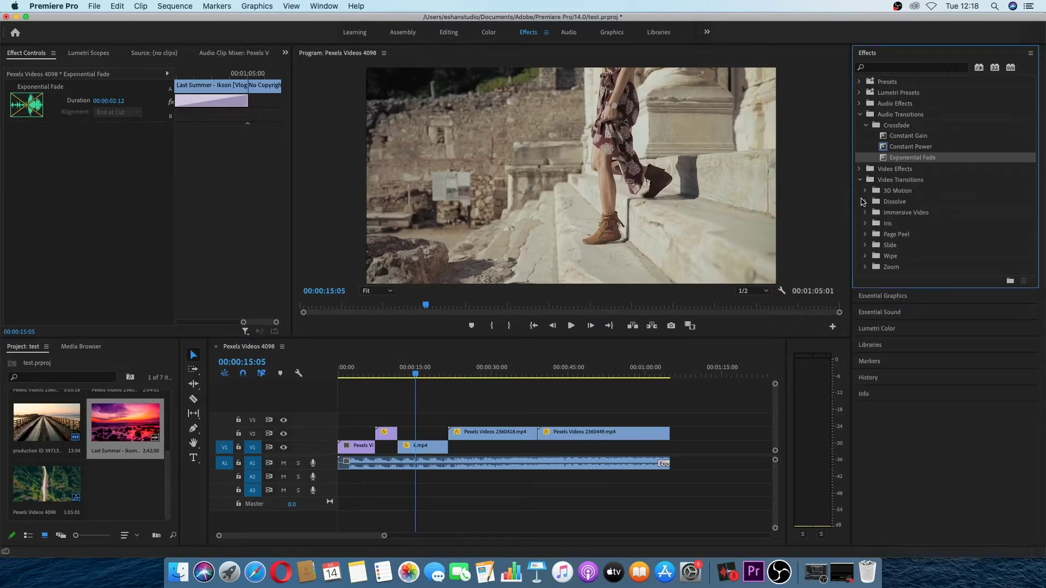
left_click(866, 202)
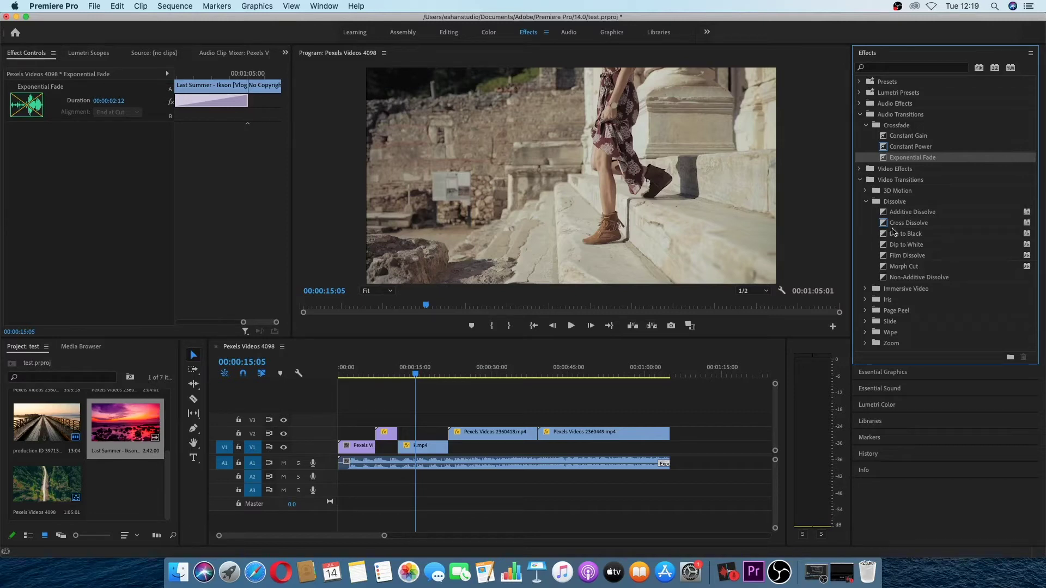
left_click_drag(908, 226, 906, 235)
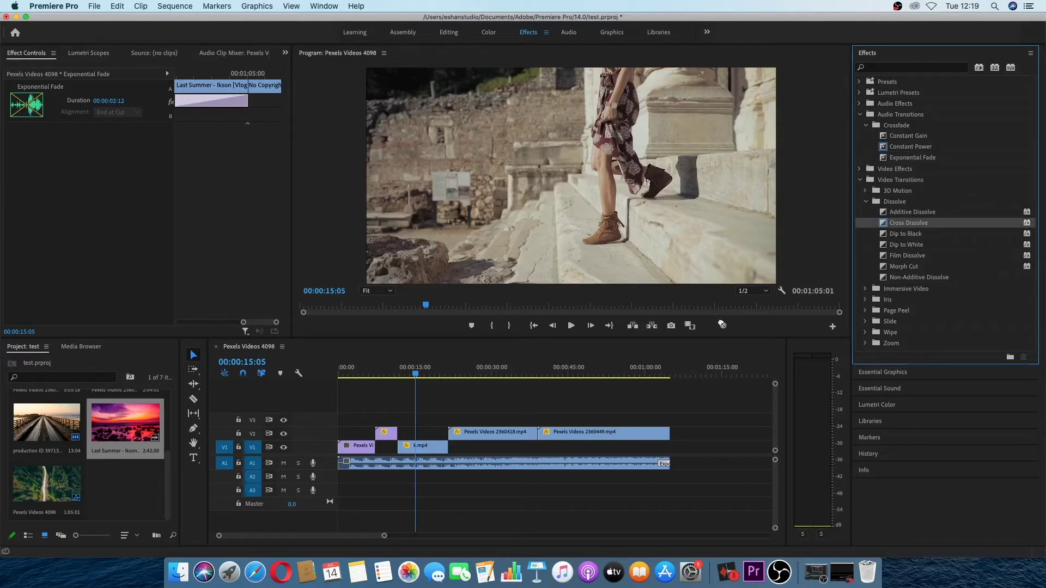
left_click_drag(589, 347, 379, 448)
Add Film Dissolve, Dip to White, another Film Dissolve and a Cross Dissolve at the remaining V1/V2 edit points.
left_click_drag(914, 260, 380, 434)
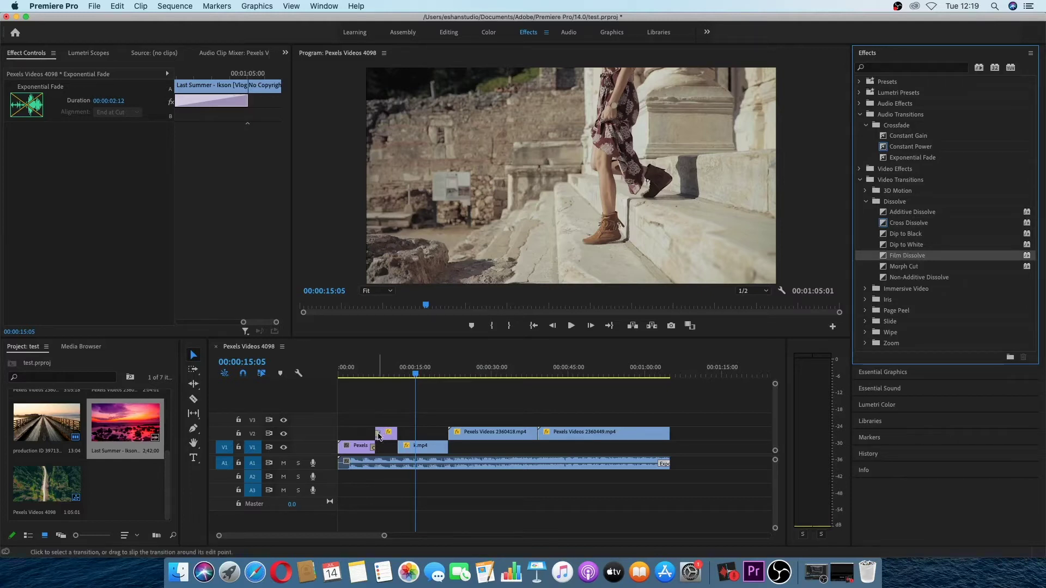
left_click_drag(919, 246, 446, 449)
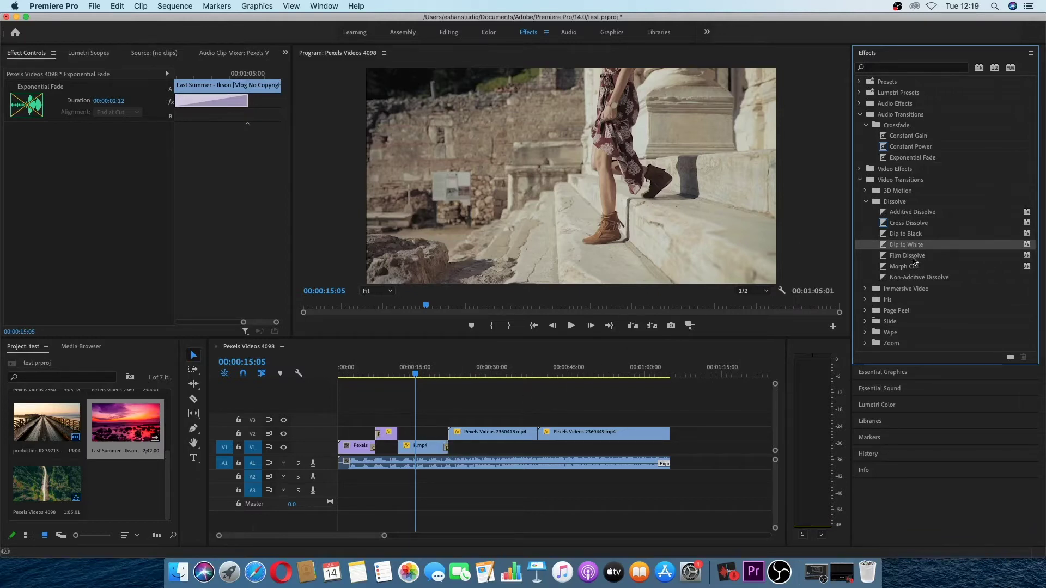
left_click_drag(915, 260, 398, 455)
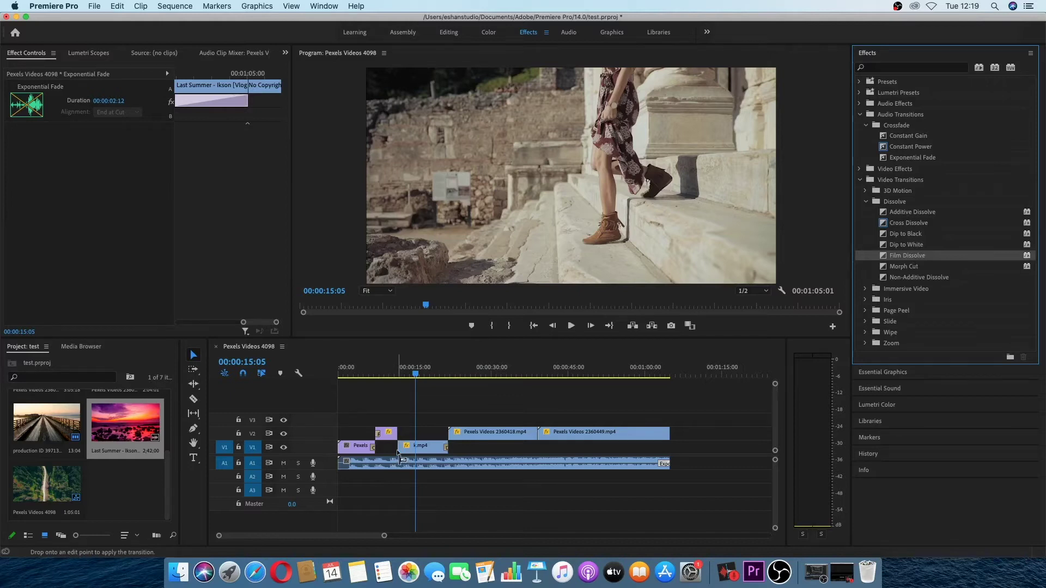
left_click_drag(398, 453, 400, 448)
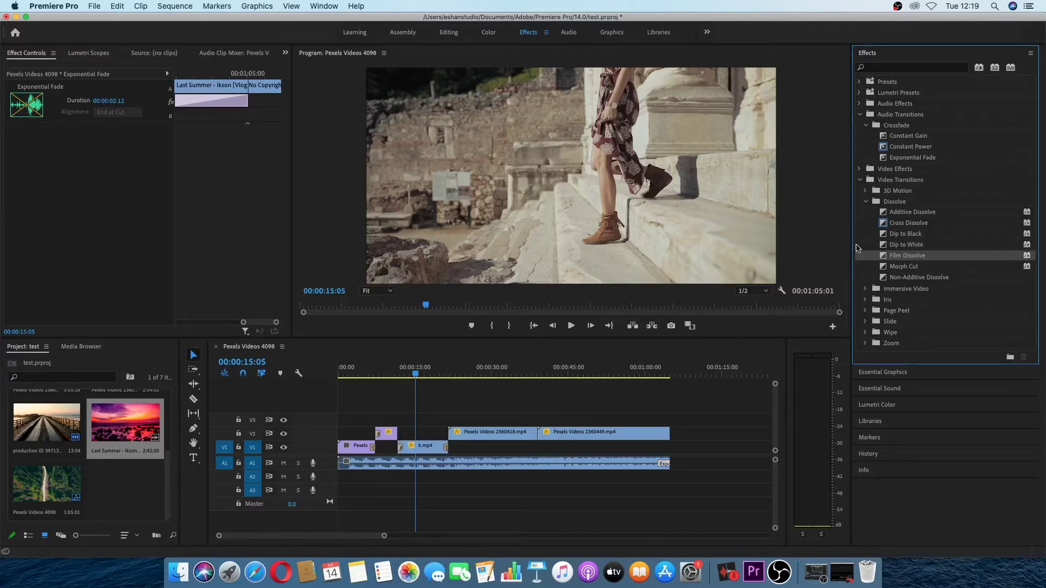
left_click_drag(917, 225, 539, 438)
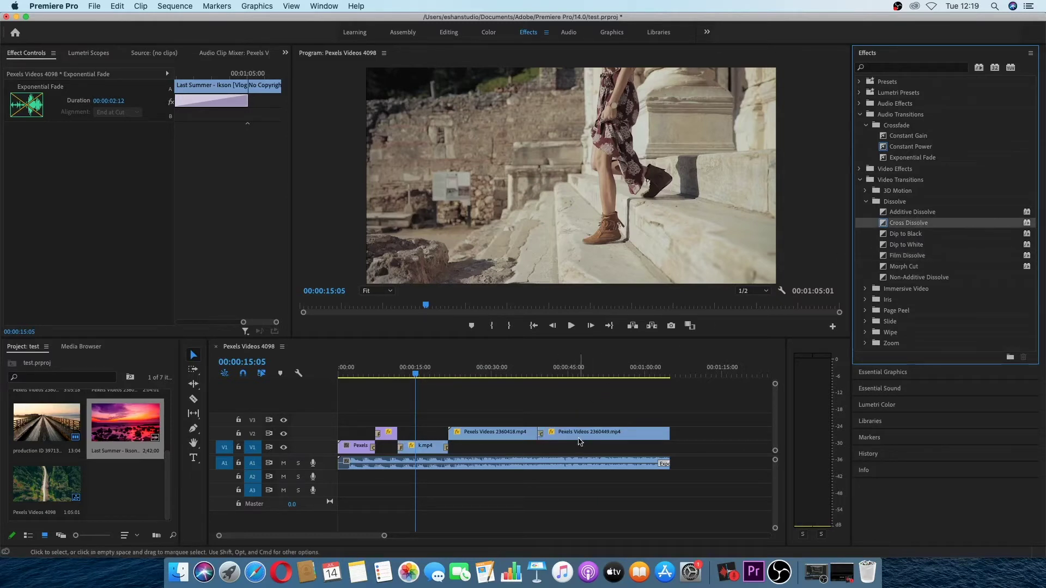
Add a Dip to White transition at the end of the last V2 clip.
left_click(644, 376)
left_click_drag(645, 376, 660, 376)
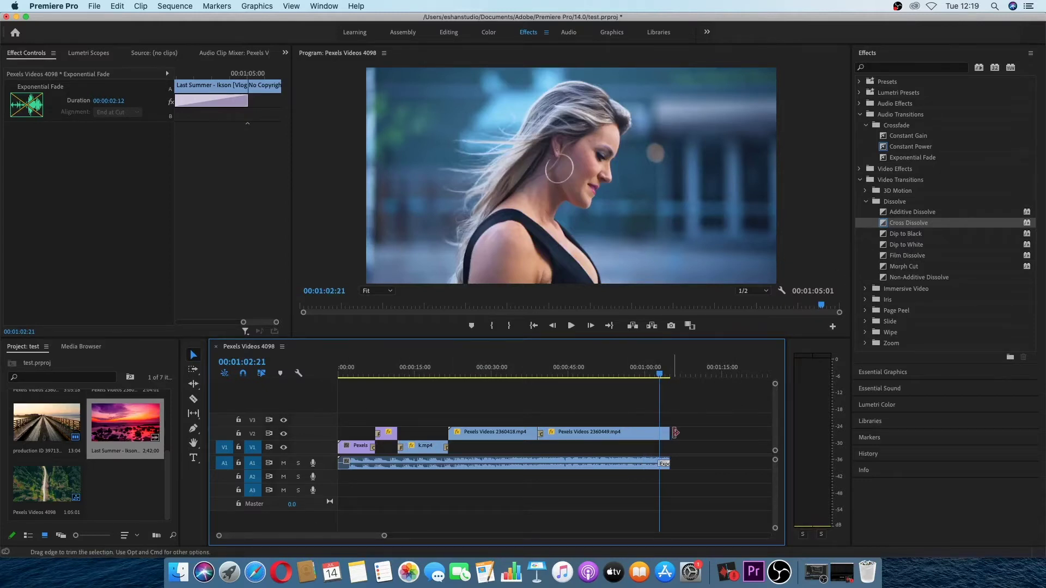
left_click_drag(922, 247, 670, 438)
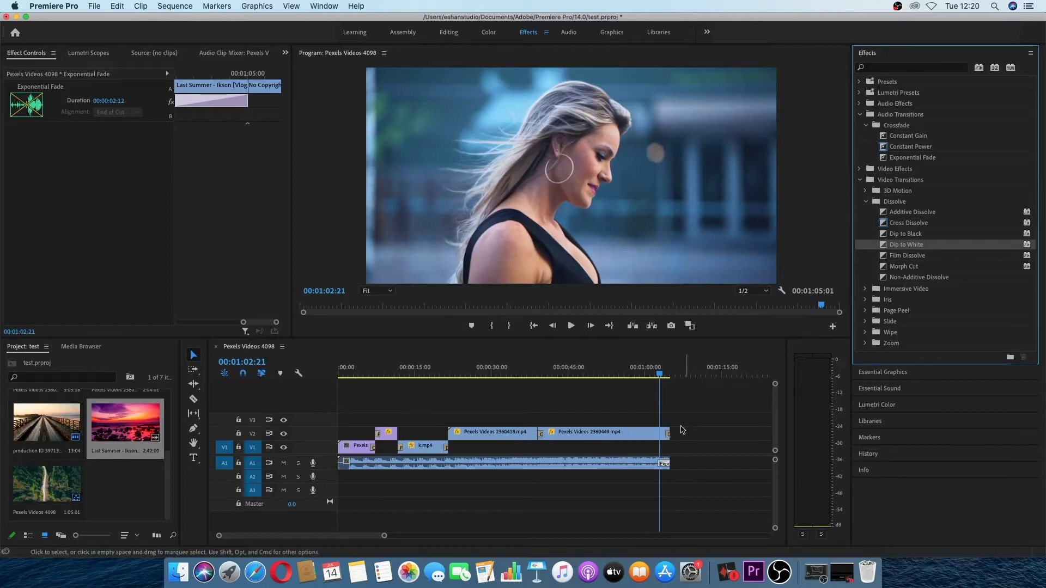
Add Dip to Black at the start of the first V1 clip and return the playhead to 0.
left_click(354, 367)
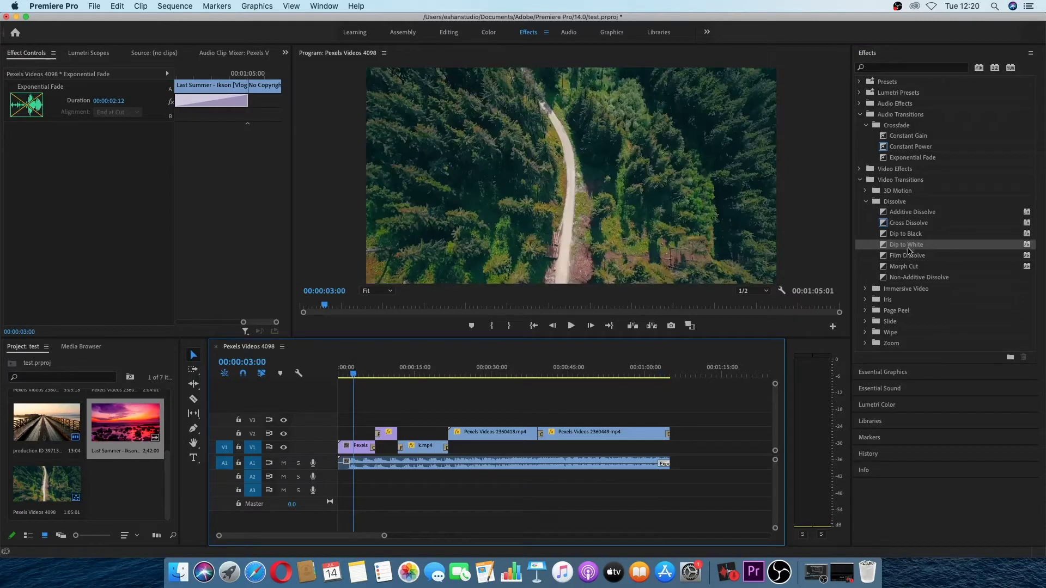
left_click_drag(916, 238, 341, 446)
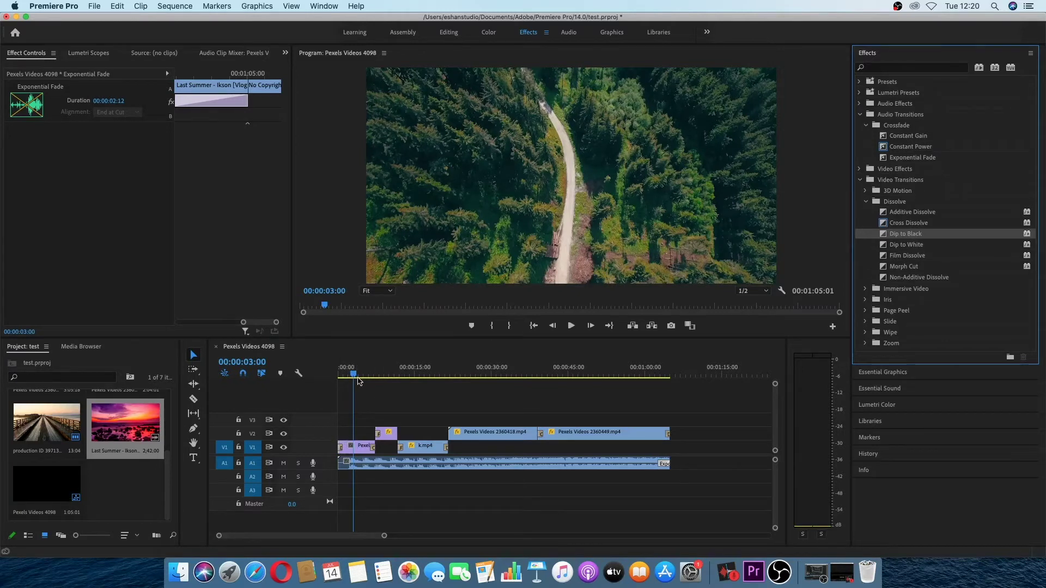
left_click_drag(355, 377, 330, 380)
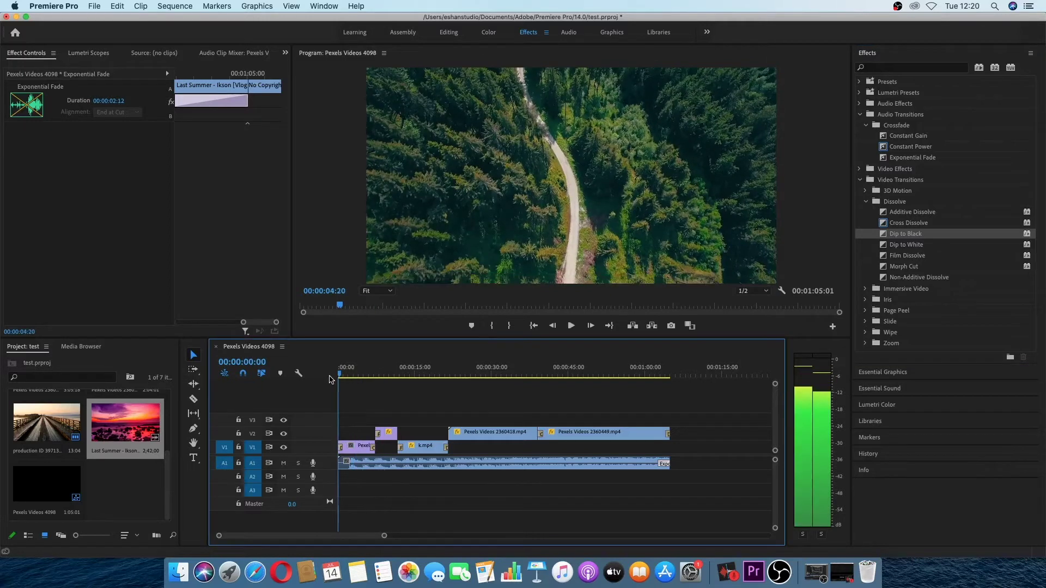
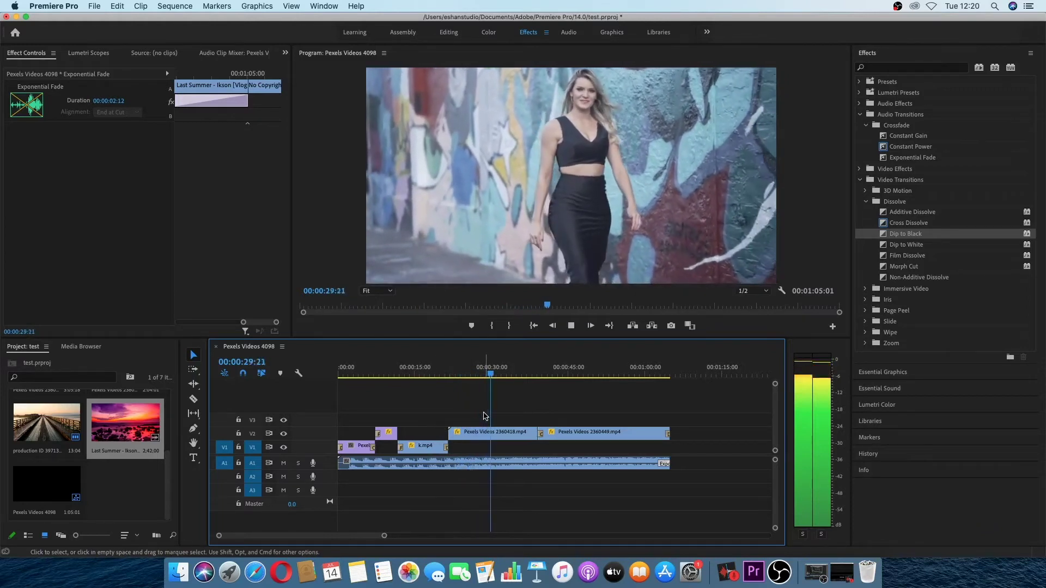
Stop sequence playback at 00:00:30:06.
key("space")
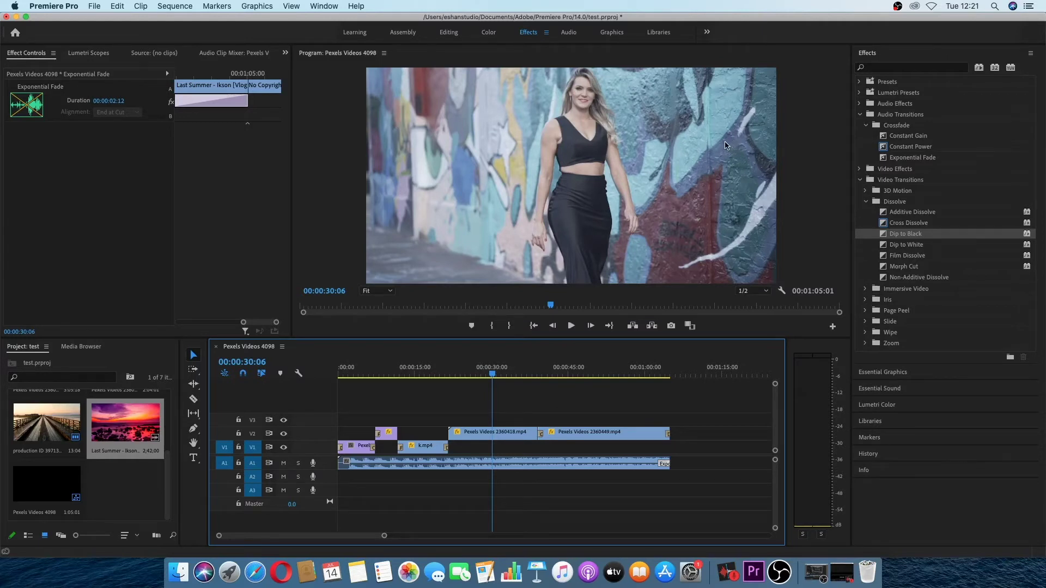
Create a 4096×2160, 25 fps square-pixel adjustment layer from the Project panel's New Item menu.
left_click_drag(180, 509, 231, 509)
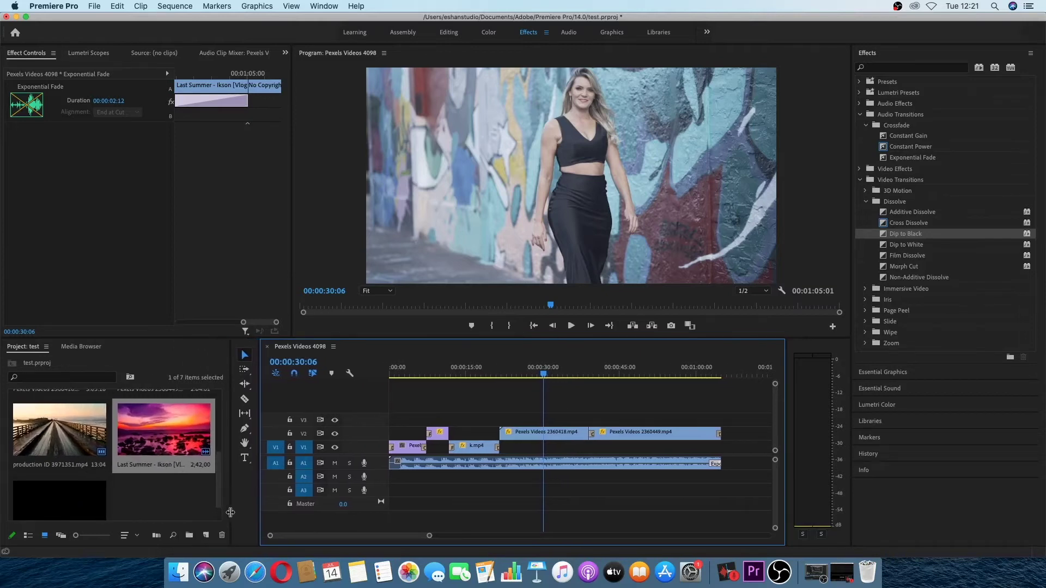
left_click(208, 541)
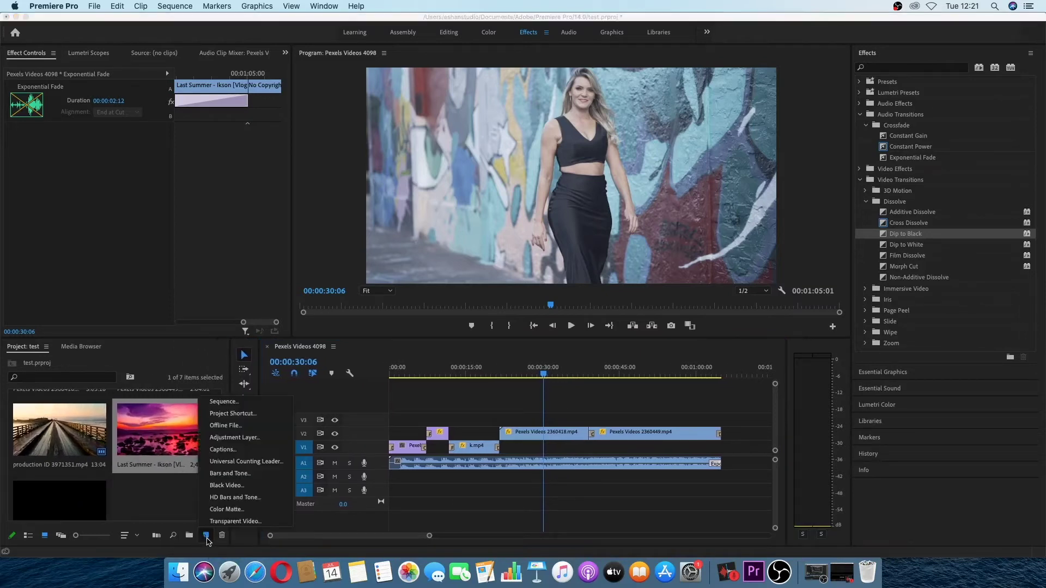
left_click(235, 438)
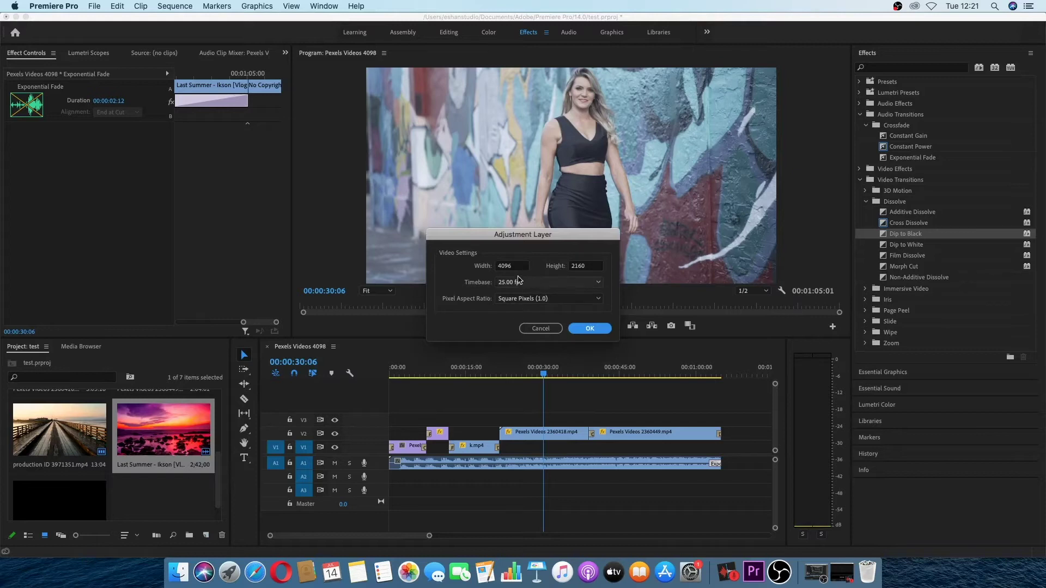
left_click(592, 327)
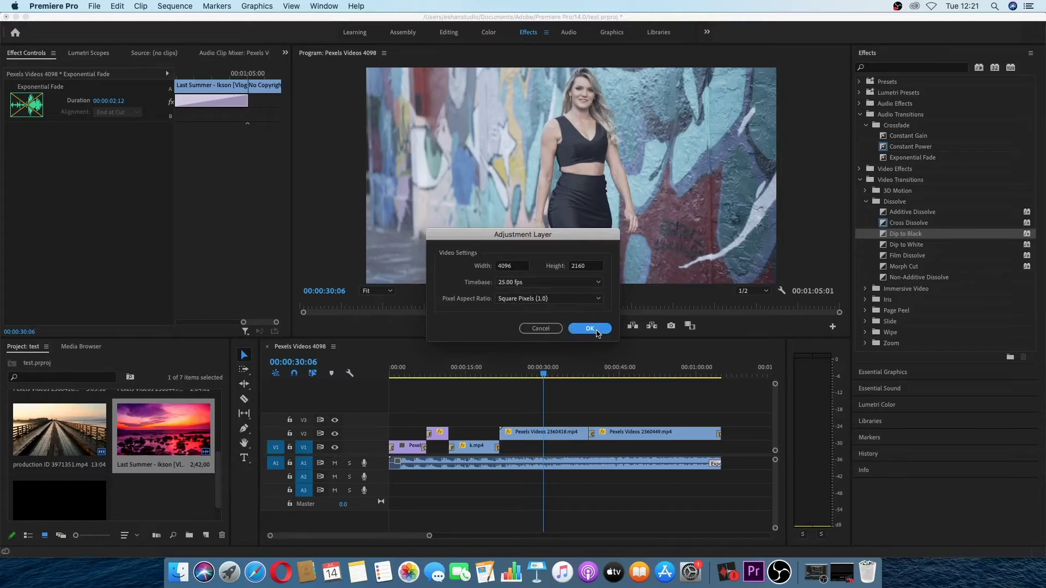
Drop the adjustment layer at the start of V3 and stretch it to the last clip's end.
mouse_move(163, 480)
left_mouse_down()
mouse_move(392, 424)
mouse_move(659, 434)
mouse_move(479, 406)
mouse_move(412, 407)
mouse_move(610, 424)
left_mouse_up()
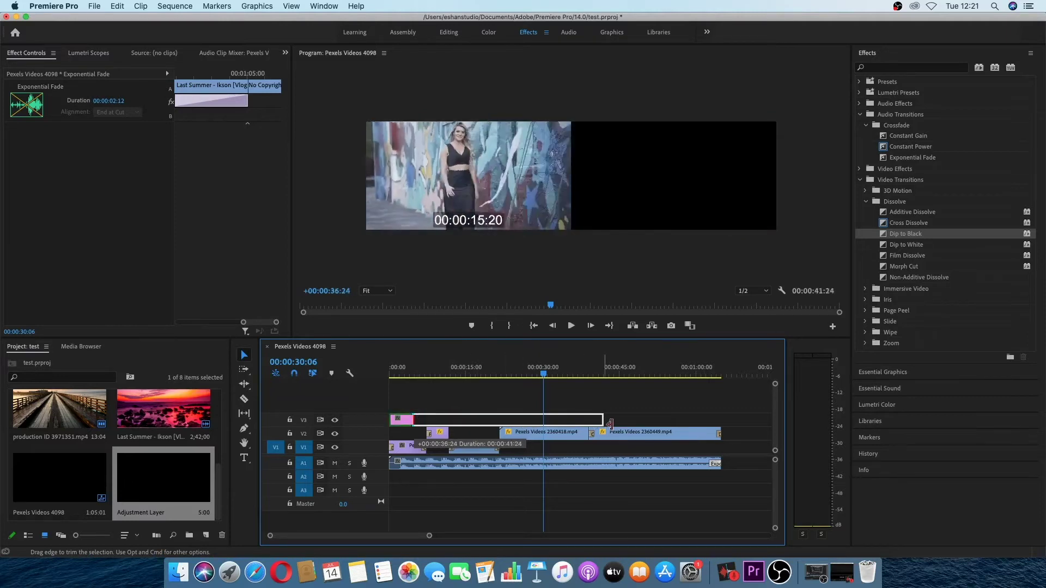
left_click_drag(610, 424, 718, 439)
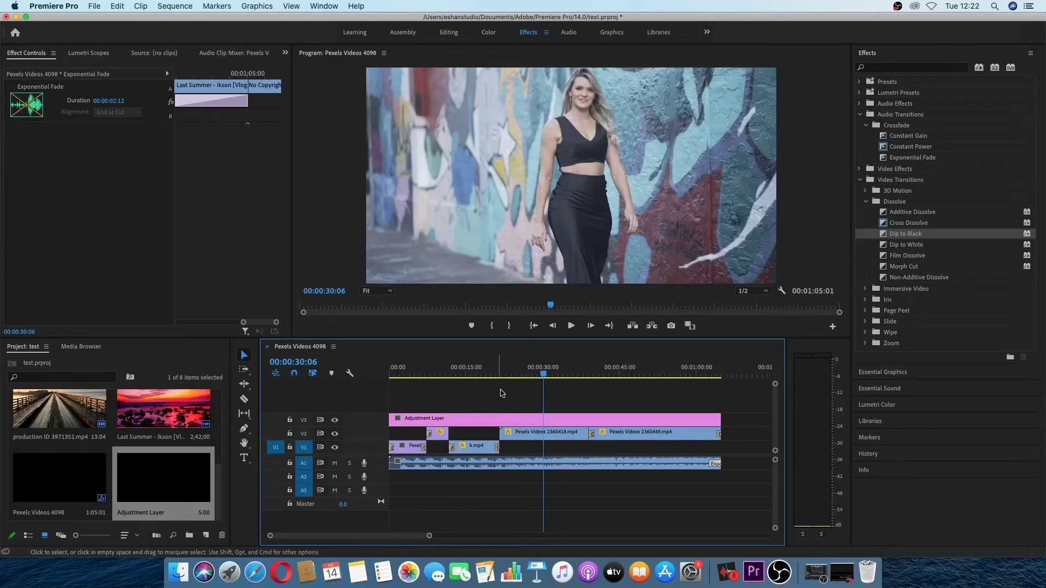
Search for Crop, apply it to the adjustment layer, and test a left-edge crop in Effect Controls.
left_click(878, 67)
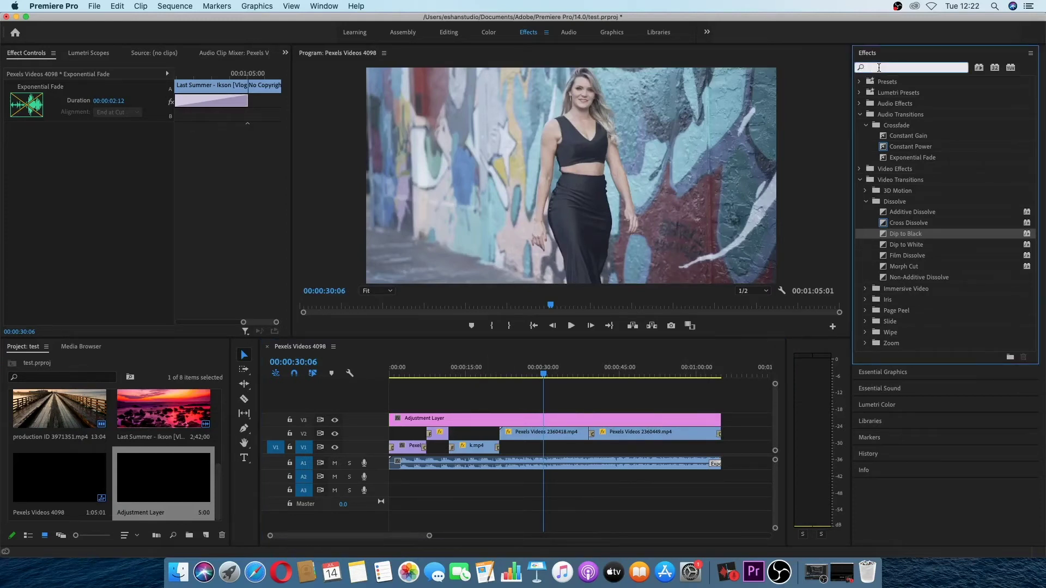
type("crop")
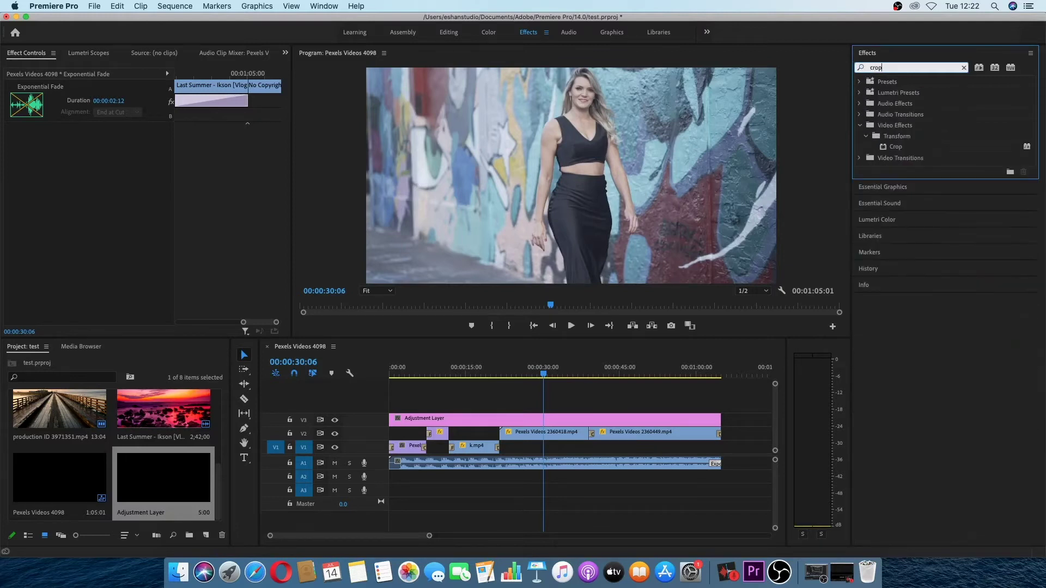
left_click_drag(896, 152, 494, 418)
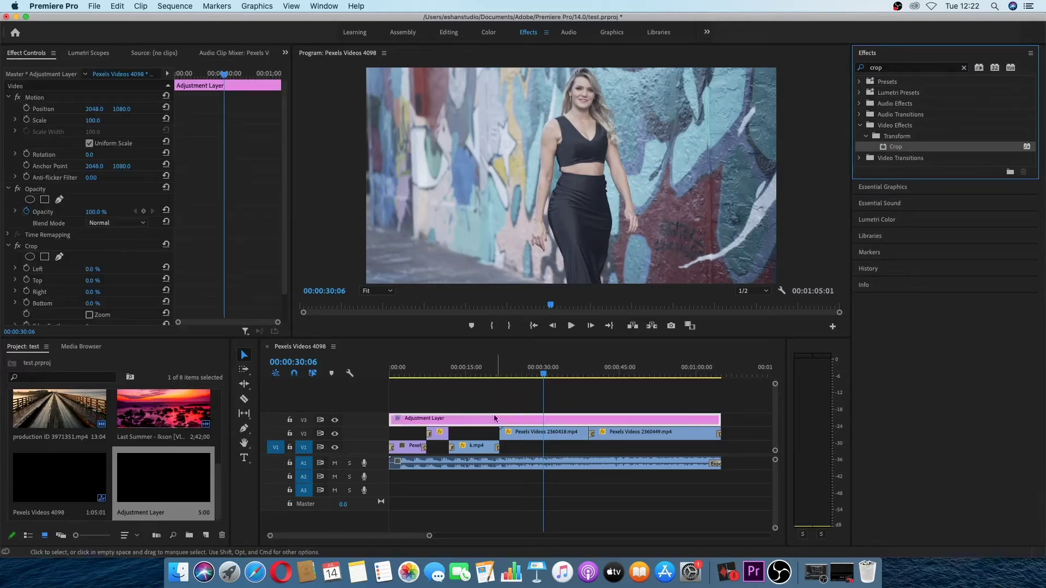
left_click(16, 59)
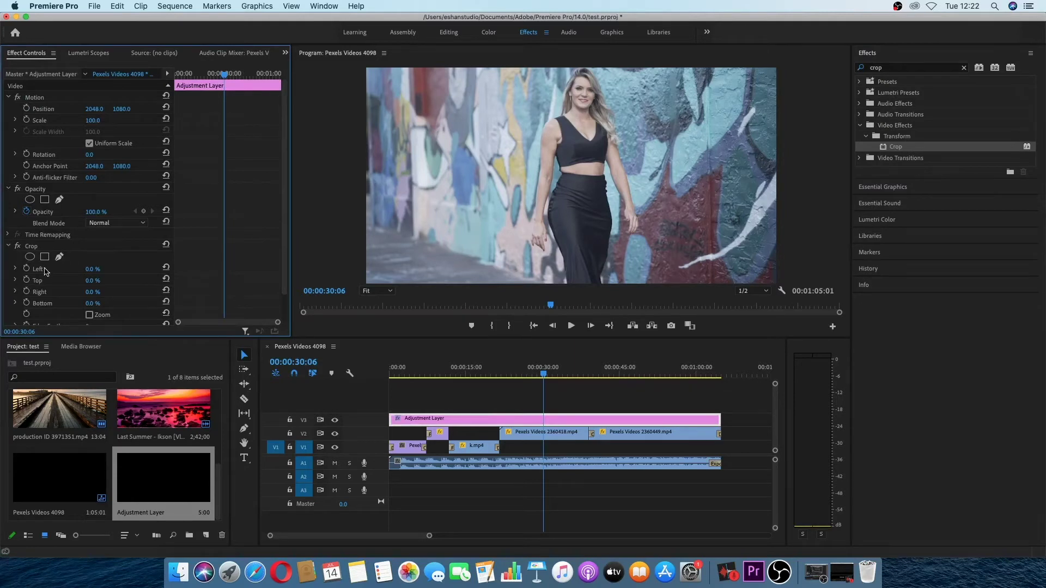
mouse_move(93, 269)
left_mouse_down()
mouse_move(172, 269)
mouse_move(155, 269)
left_mouse_up()
Set the Crop effect's Top and Bottom values to 12% for matching letterbox bars.
left_click(101, 279)
type("18")
key("Return")
left_click_drag(93, 280, 87, 281)
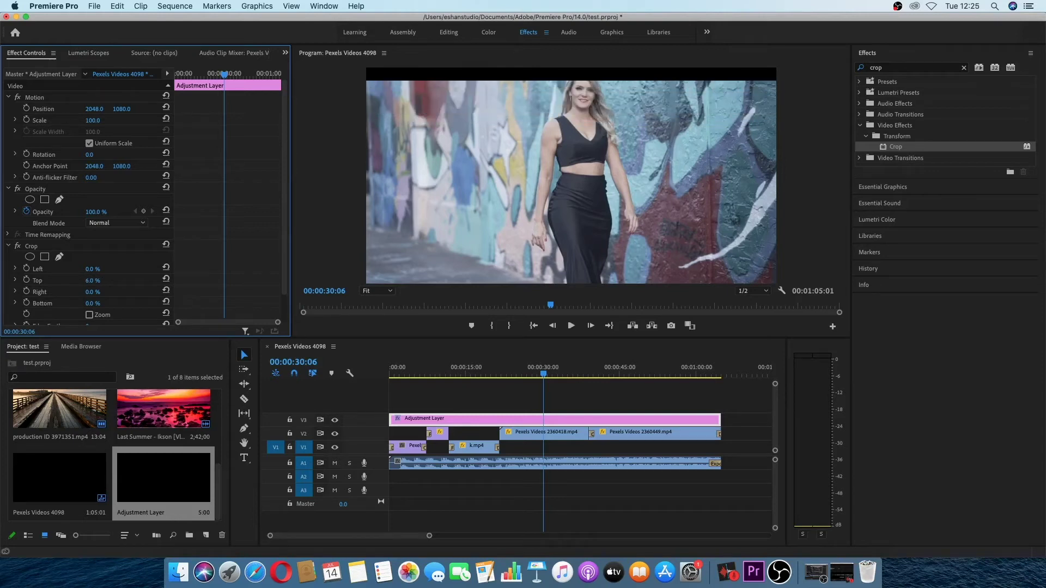
left_click(104, 279)
type("12")
key("Return")
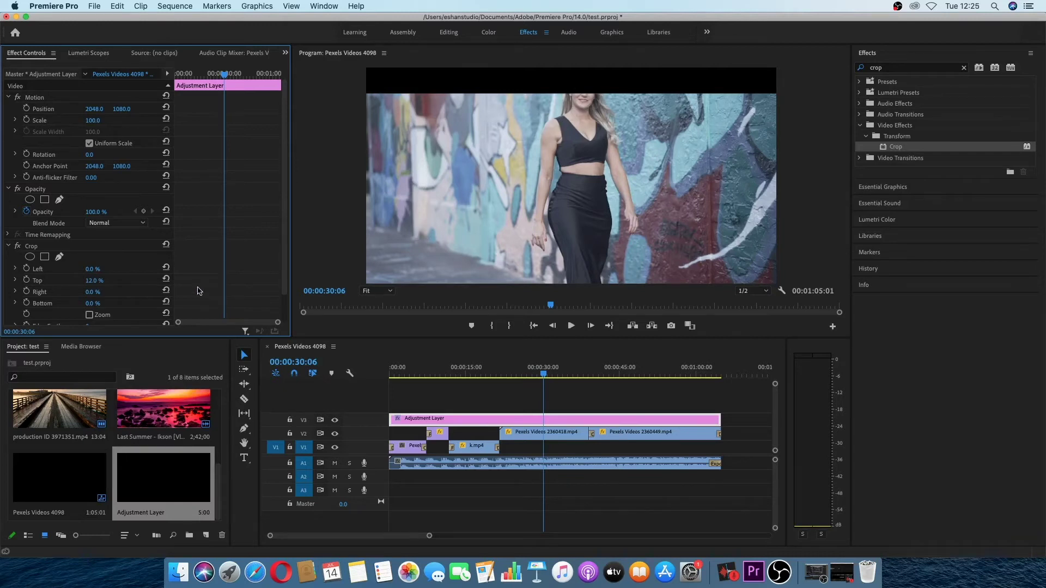
left_click(91, 303)
type("12")
key("Return")
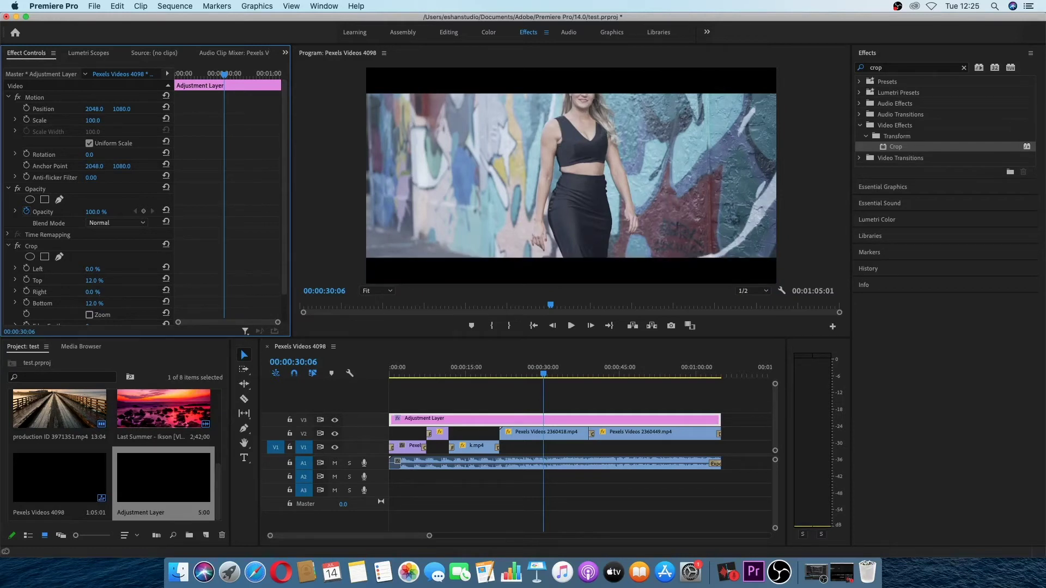
Scrub the edit with the bars, then turn off V3's output and scrub to the graffiti-wall clip.
left_click(427, 370)
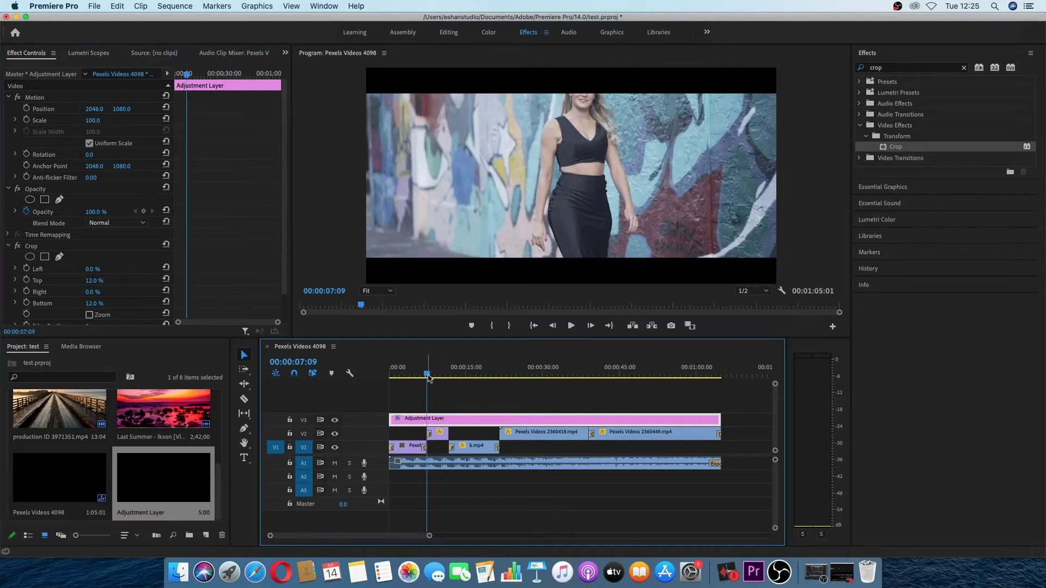
left_click_drag(427, 375, 466, 378)
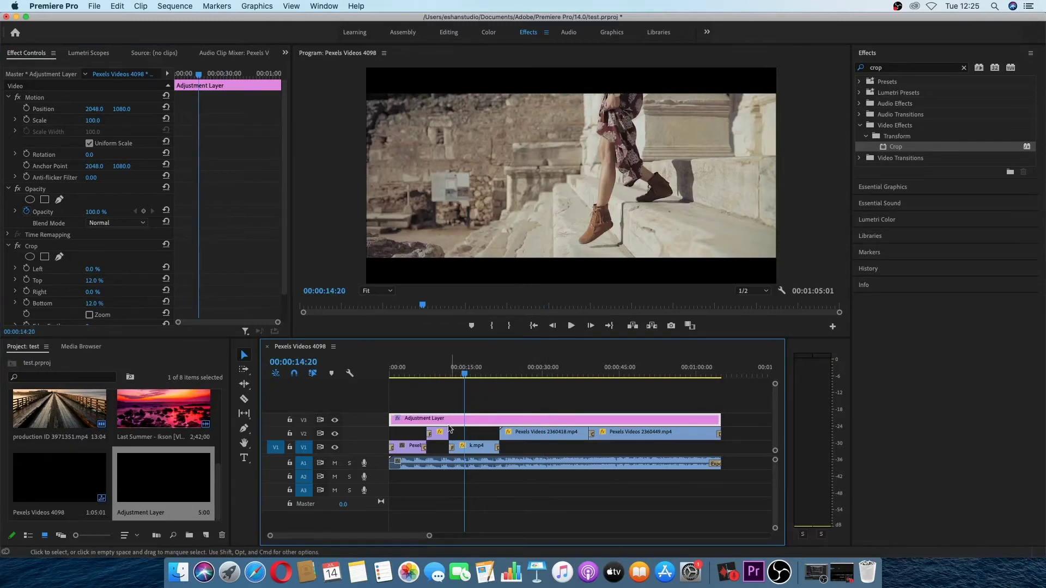
left_click(335, 421)
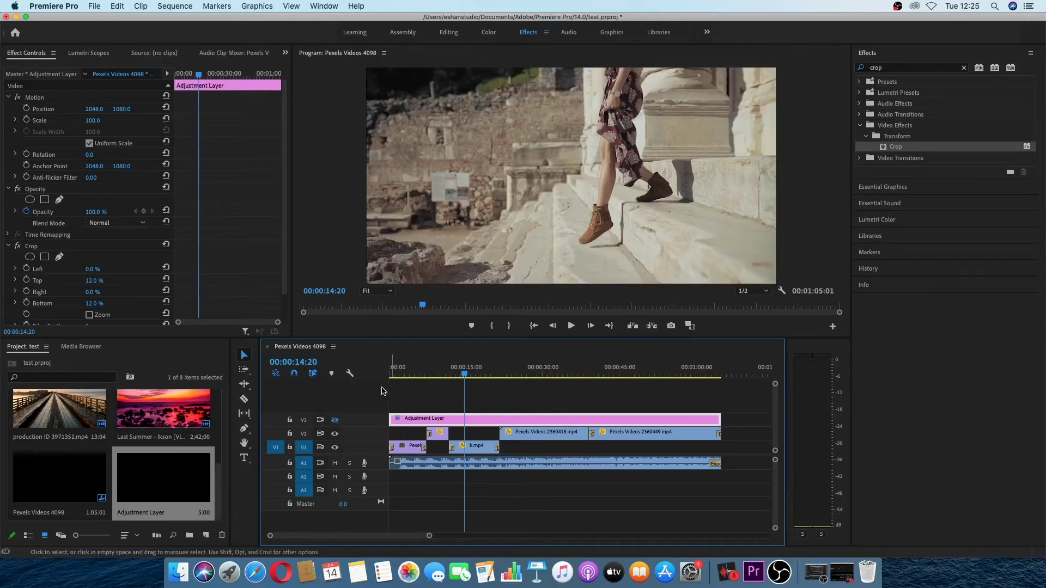
left_click_drag(463, 378, 518, 376)
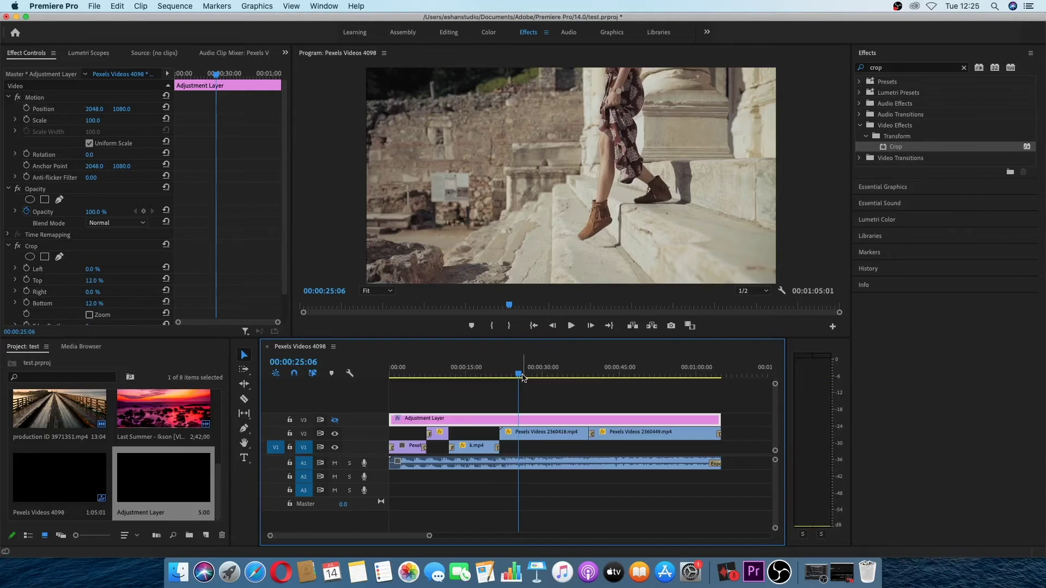
left_click_drag(519, 378, 580, 382)
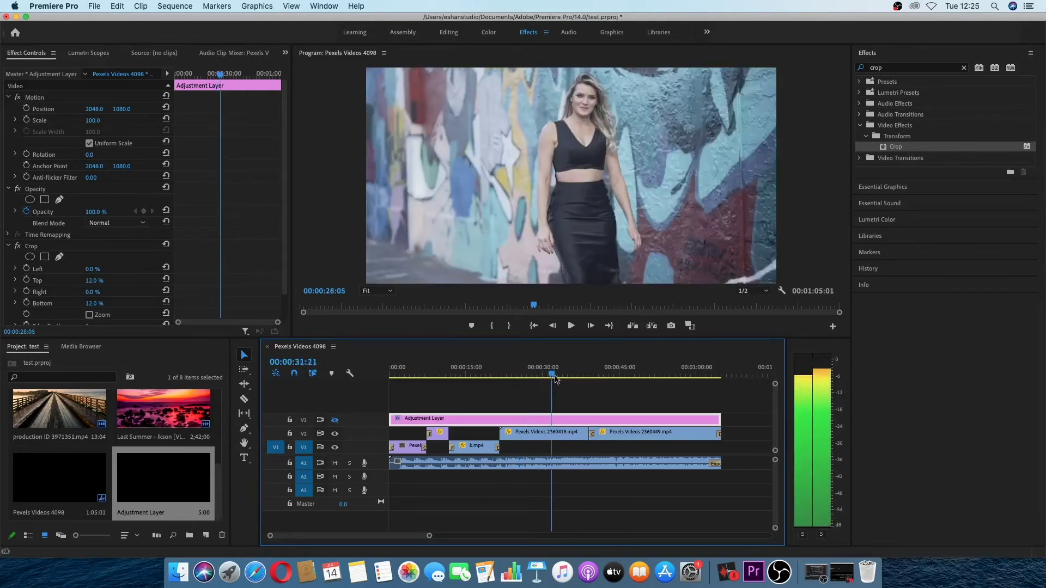
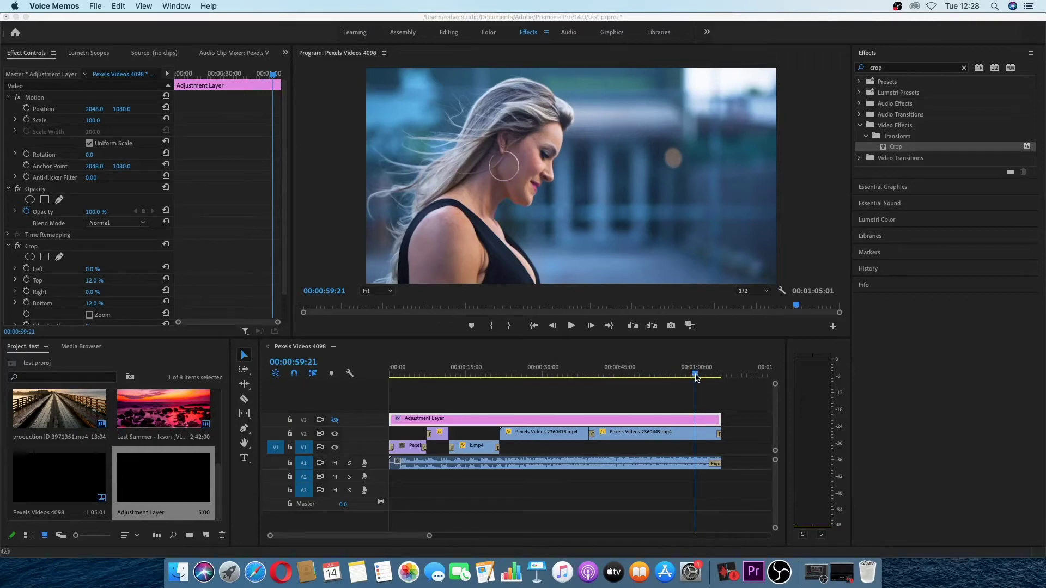
Move the playhead to 00:00:00:00 and open Export Settings for the Pexels Videos 4098 sequence.
left_click(696, 376)
left_click_drag(412, 375, 390, 375)
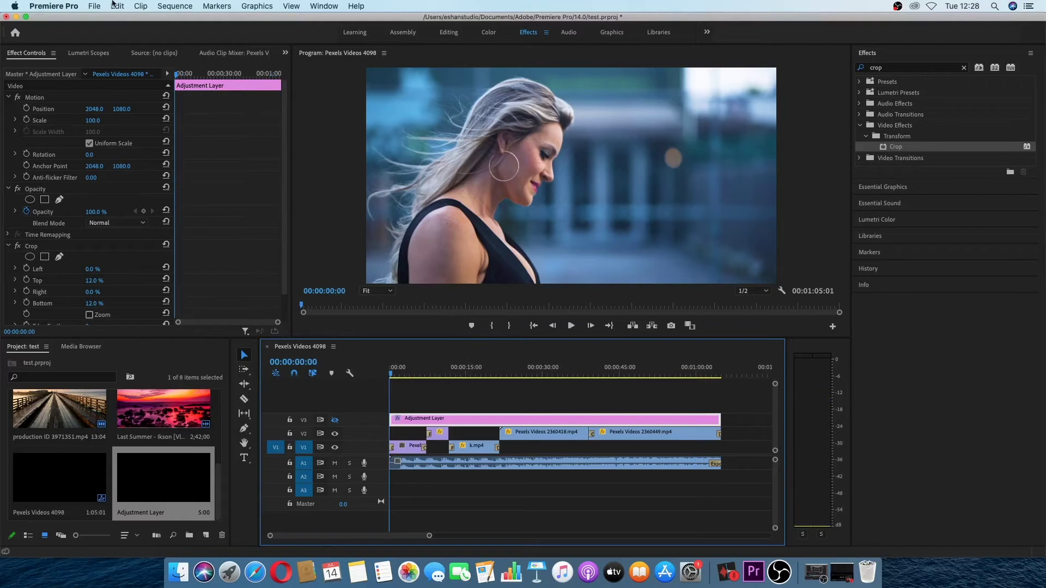
left_click(95, 7)
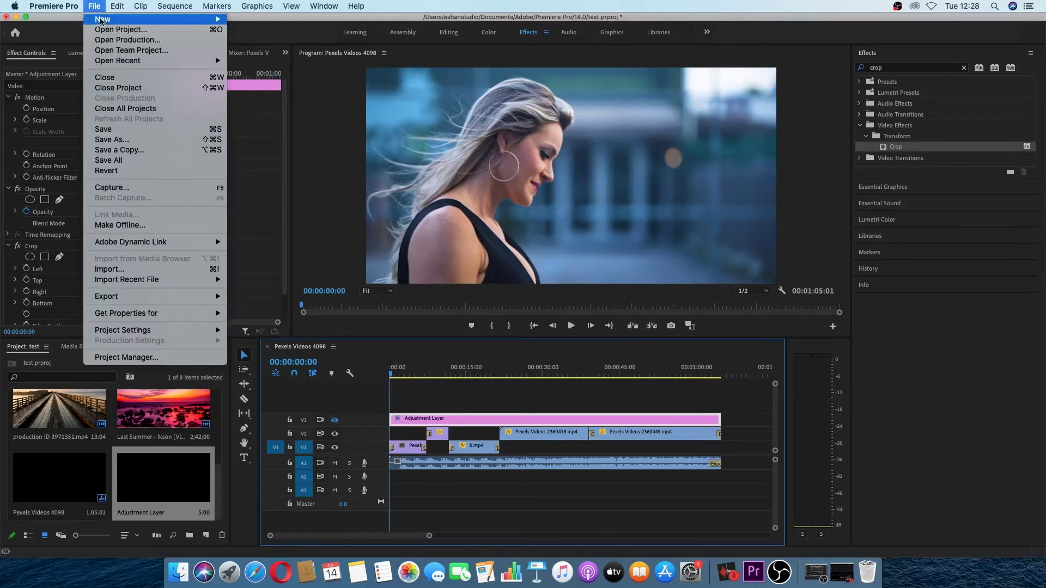
mouse_move(207, 299)
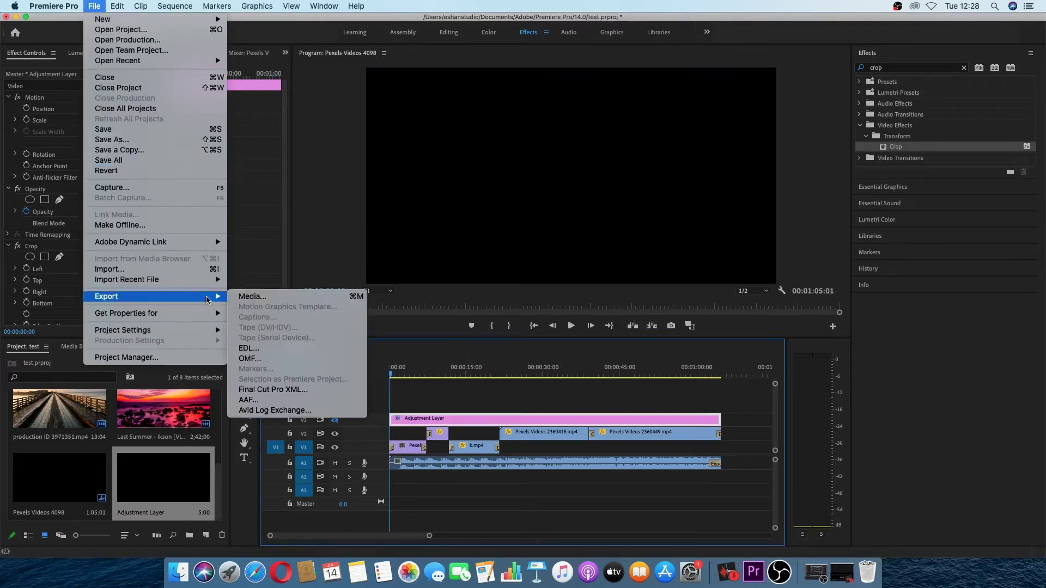
left_click(244, 297)
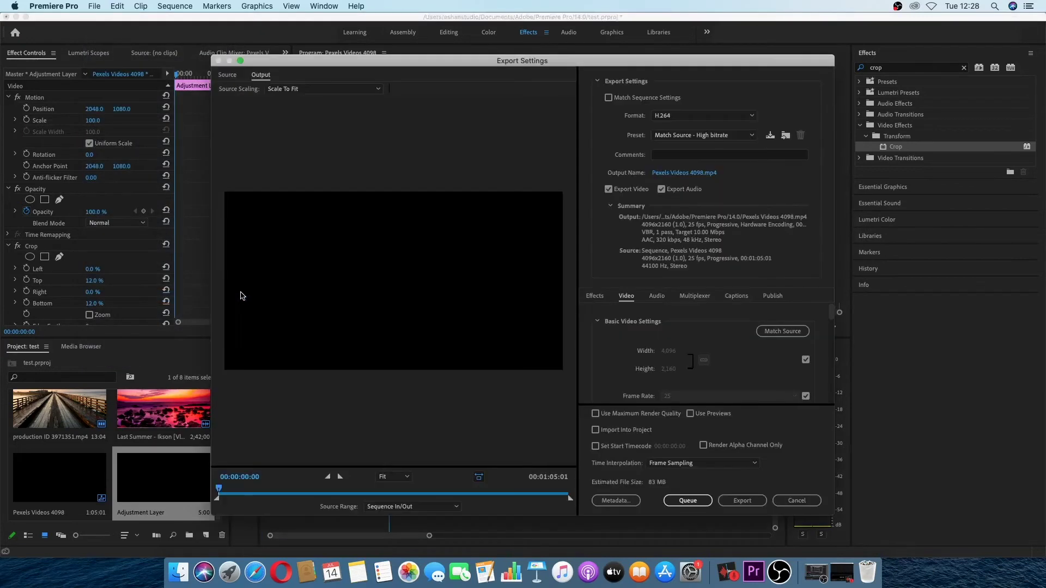
left_click(797, 501)
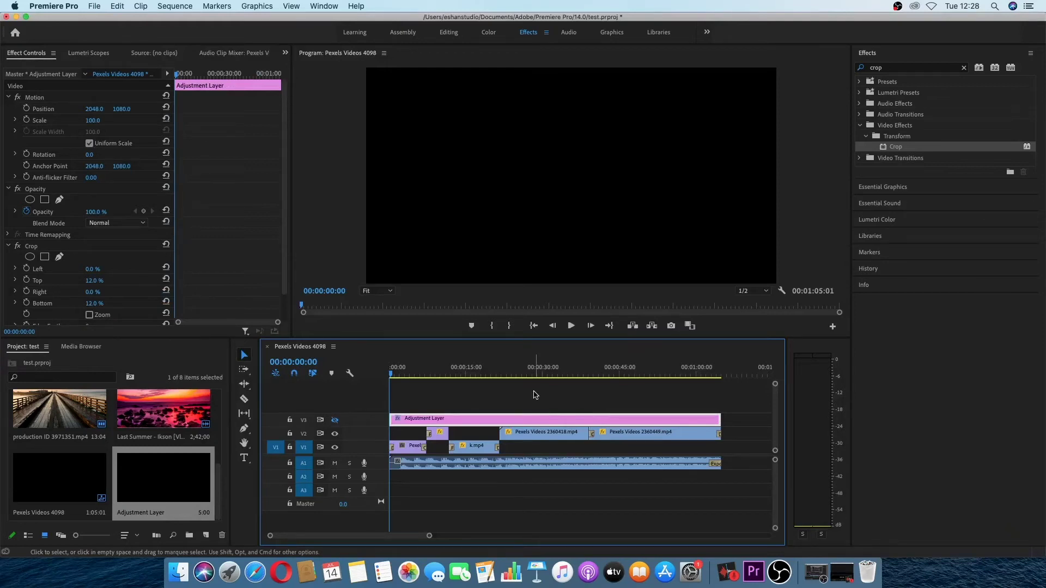
key("super+m")
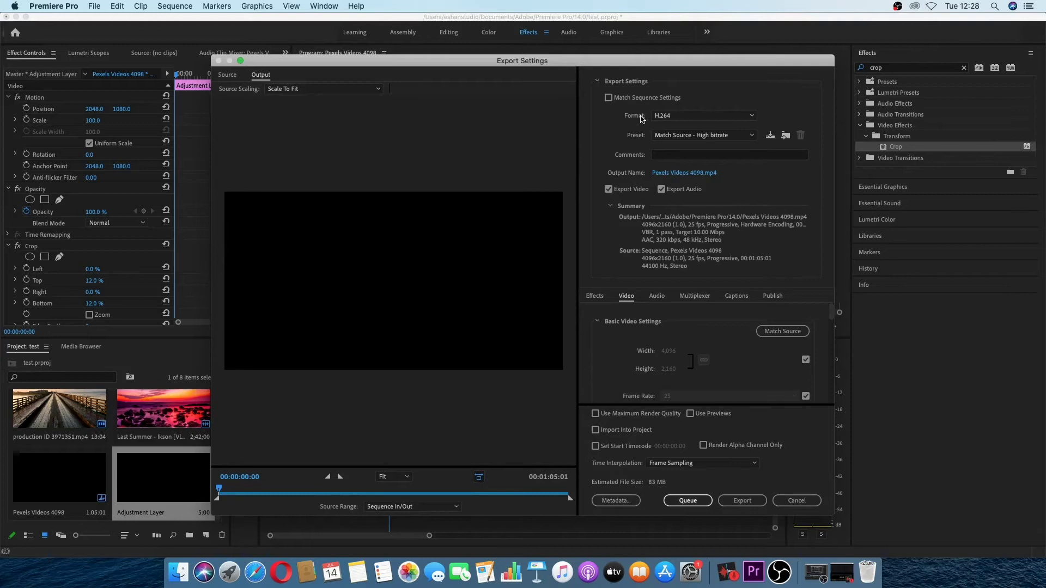
Keep H.264 as the export format and pick the YouTube 1080p Full HD preset.
left_click(740, 120)
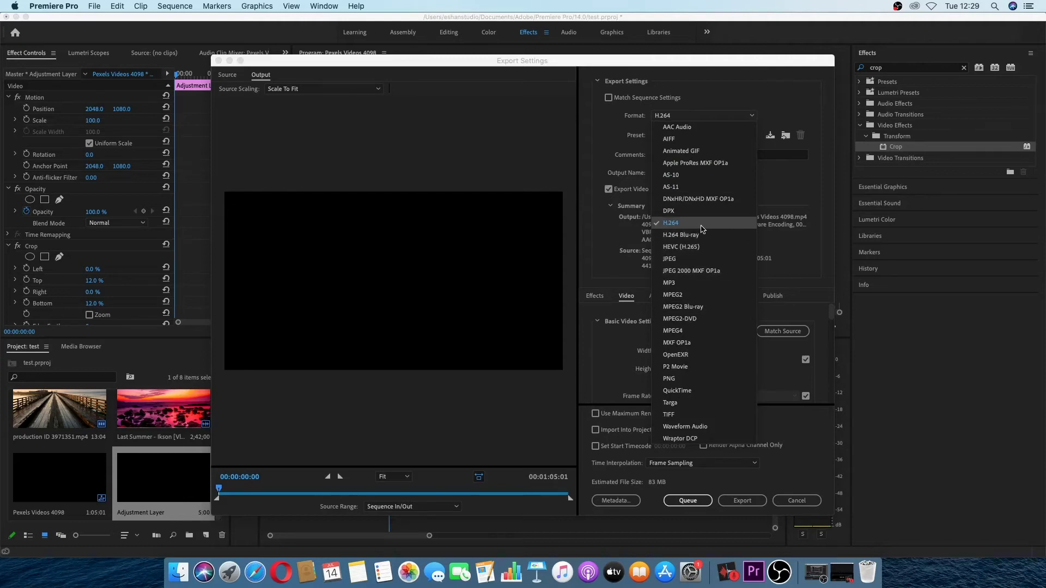
left_click(702, 229)
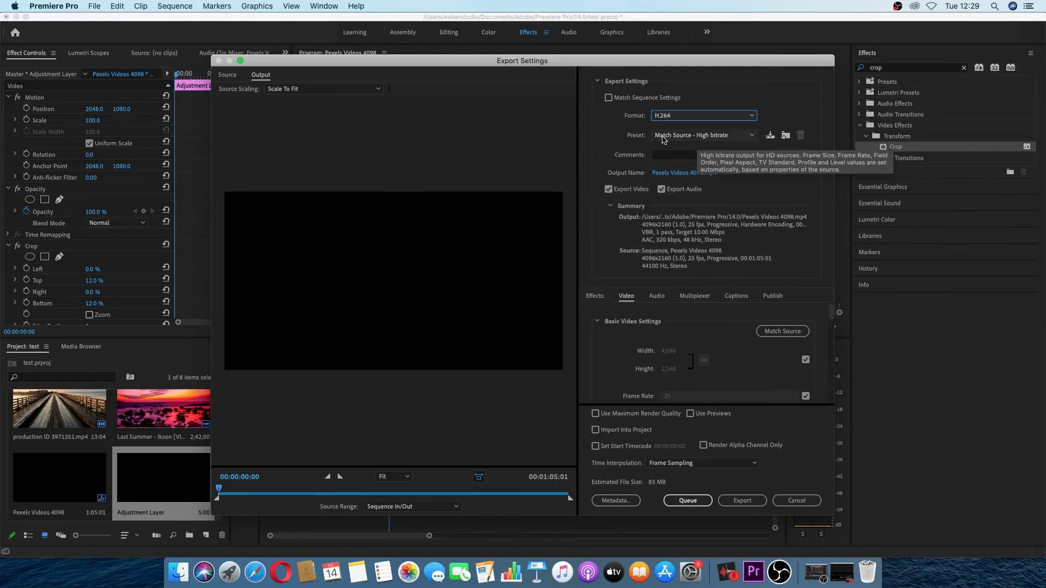
left_click(752, 137)
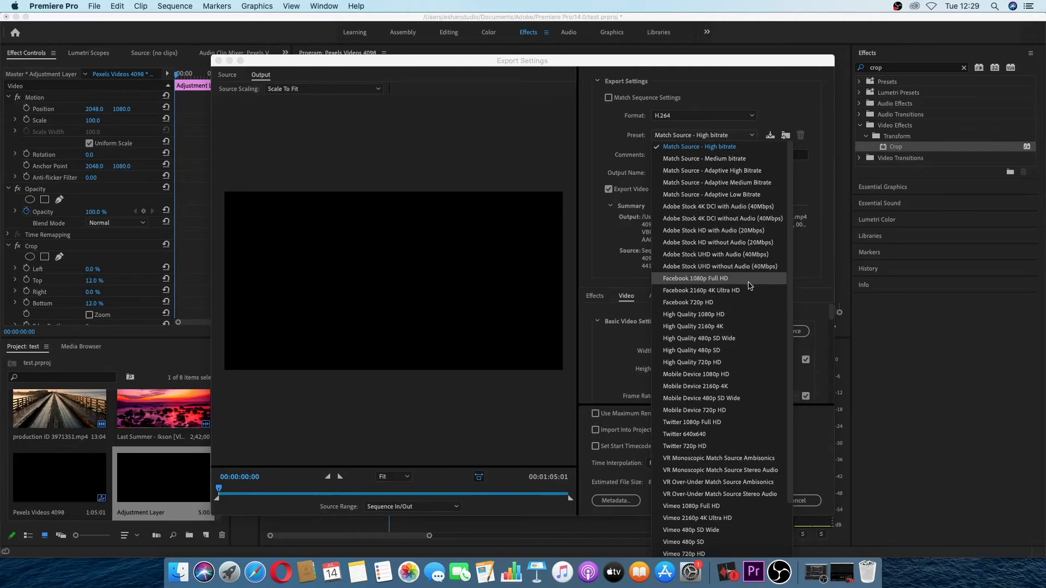
scroll(775, 327, "down", 3)
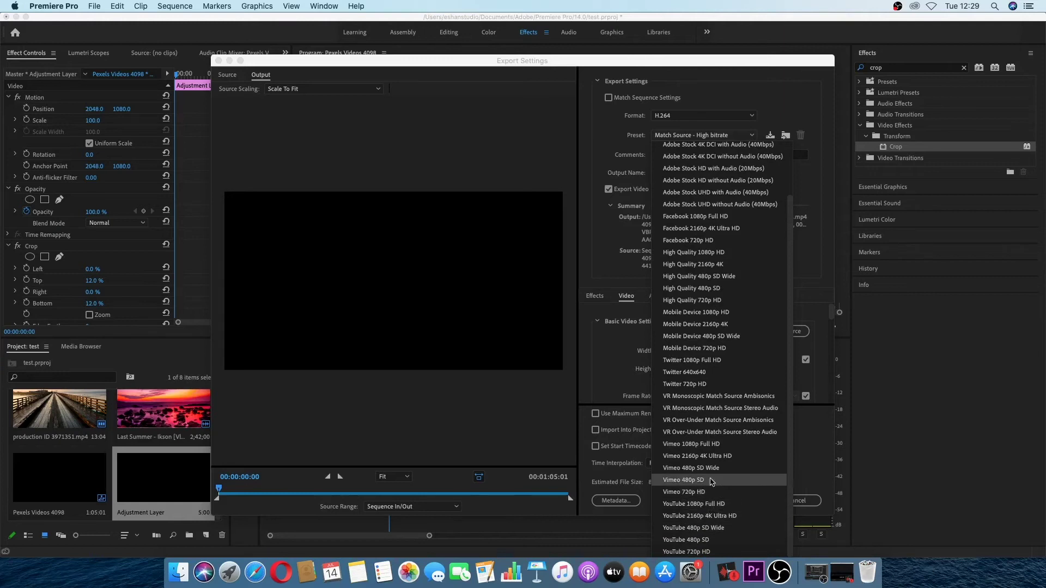
left_click(710, 506)
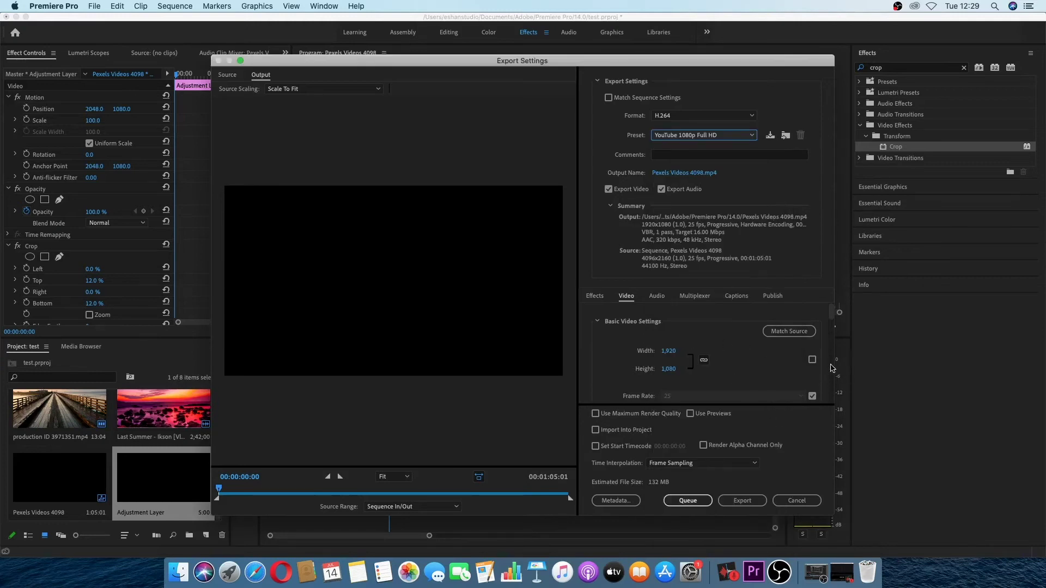
left_click_drag(830, 316, 817, 389)
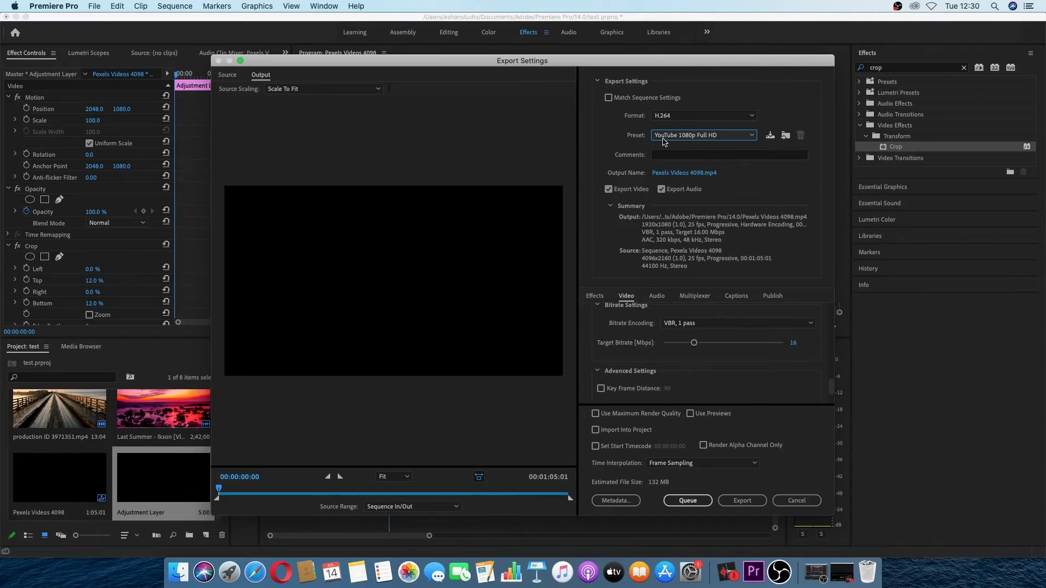
left_click(684, 136)
scroll(774, 218, "up", 3)
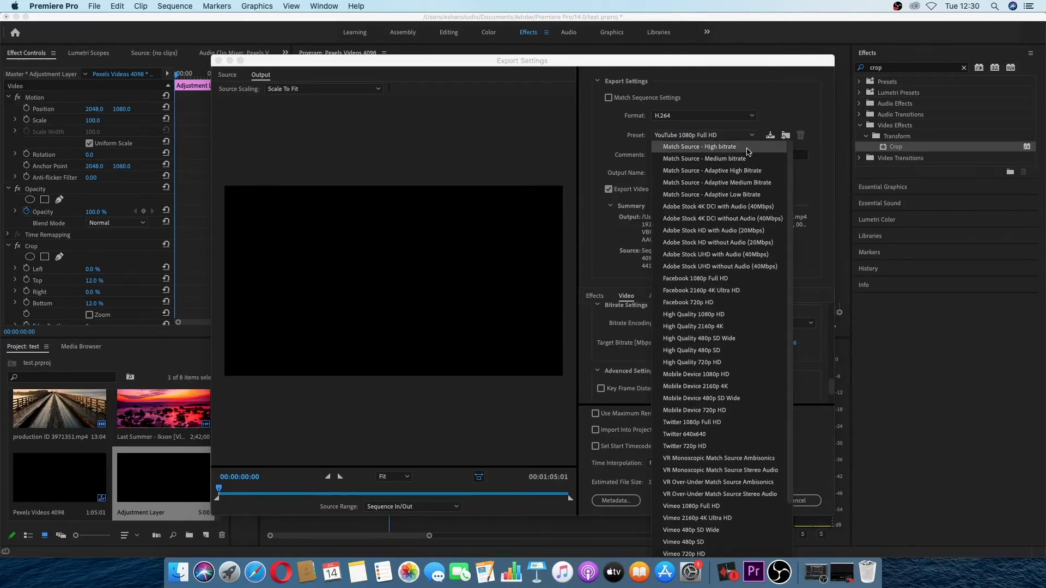
left_click(750, 148)
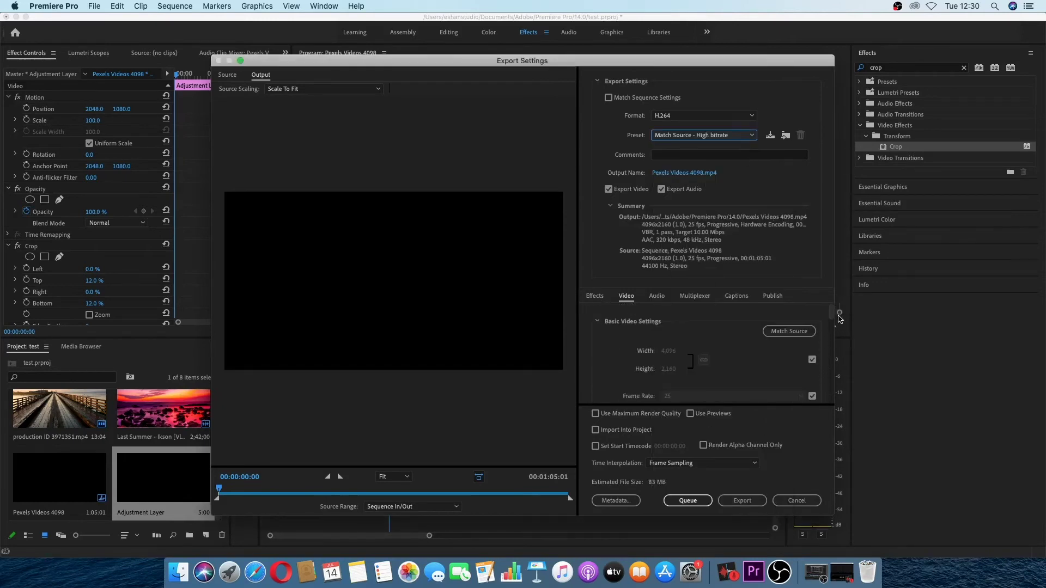
left_click_drag(832, 316, 831, 388)
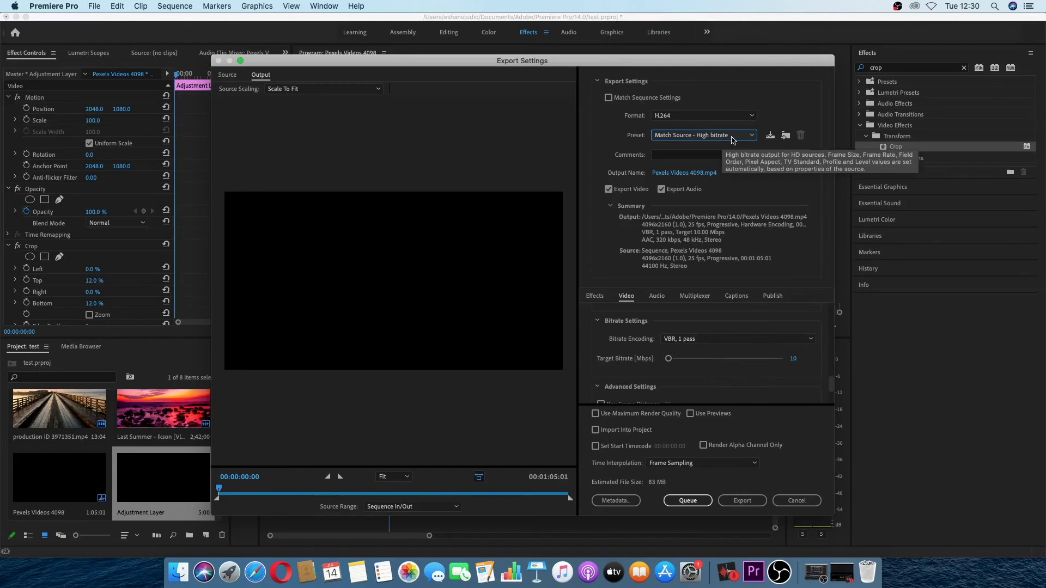
left_click(733, 140)
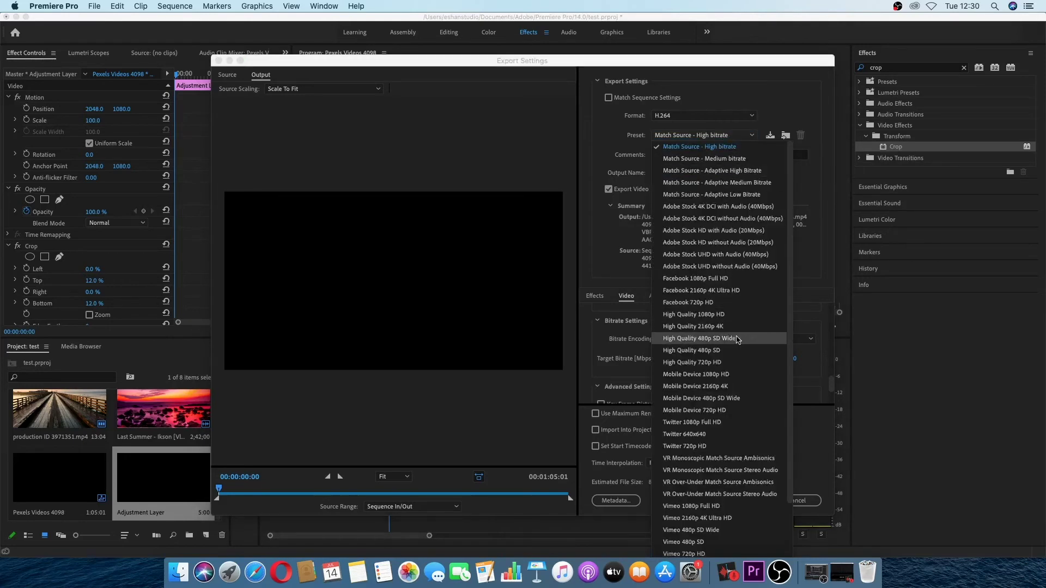
scroll(745, 472, "down", 5)
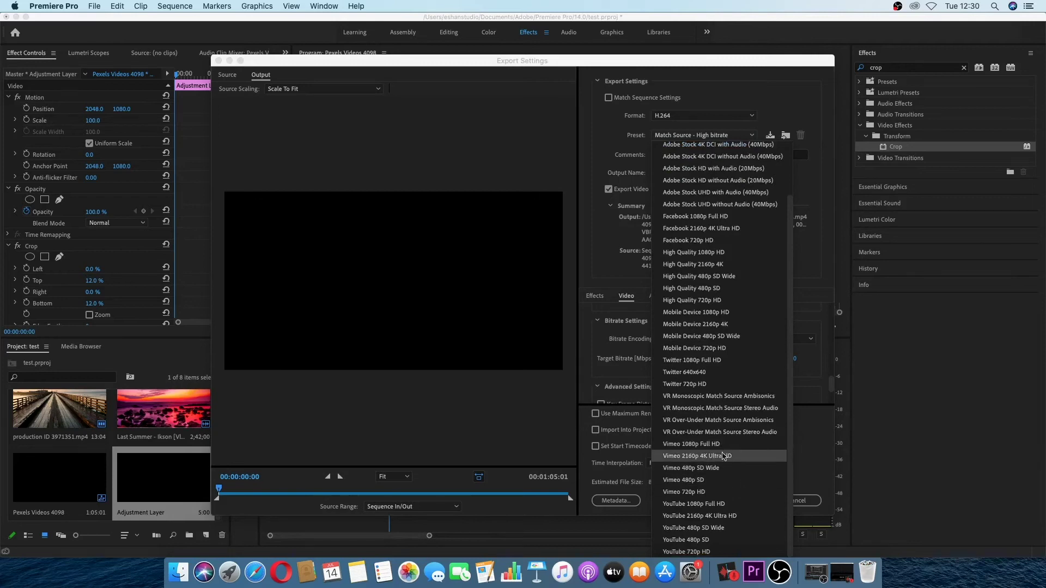
left_click(700, 504)
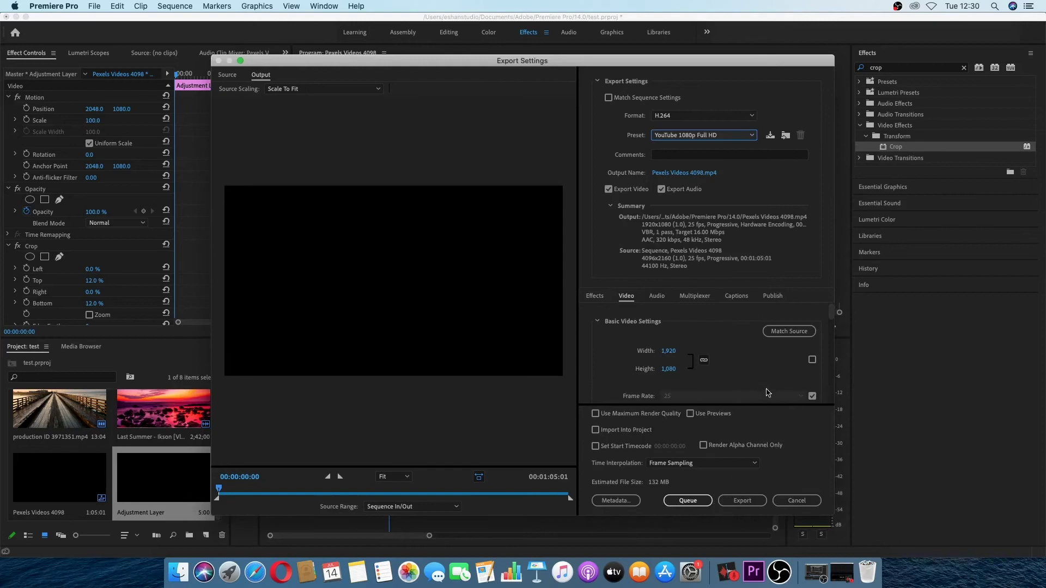
scroll(766, 389, "down", 5)
scroll(767, 389, "down", 2)
scroll(756, 362, "down", 3)
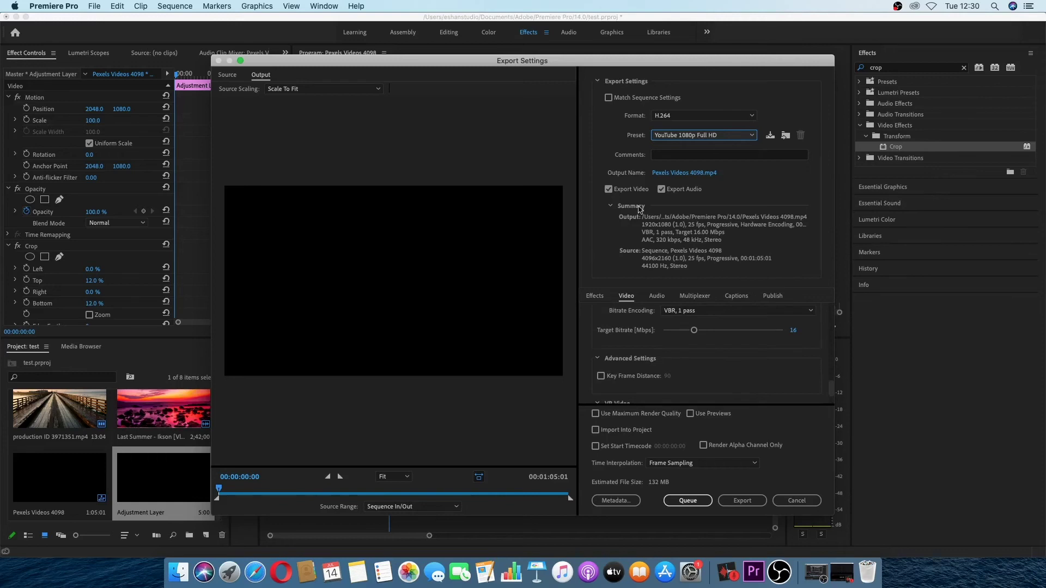
Set the Output Name to test11 so the export saves as test11.mp4.
left_click(689, 178)
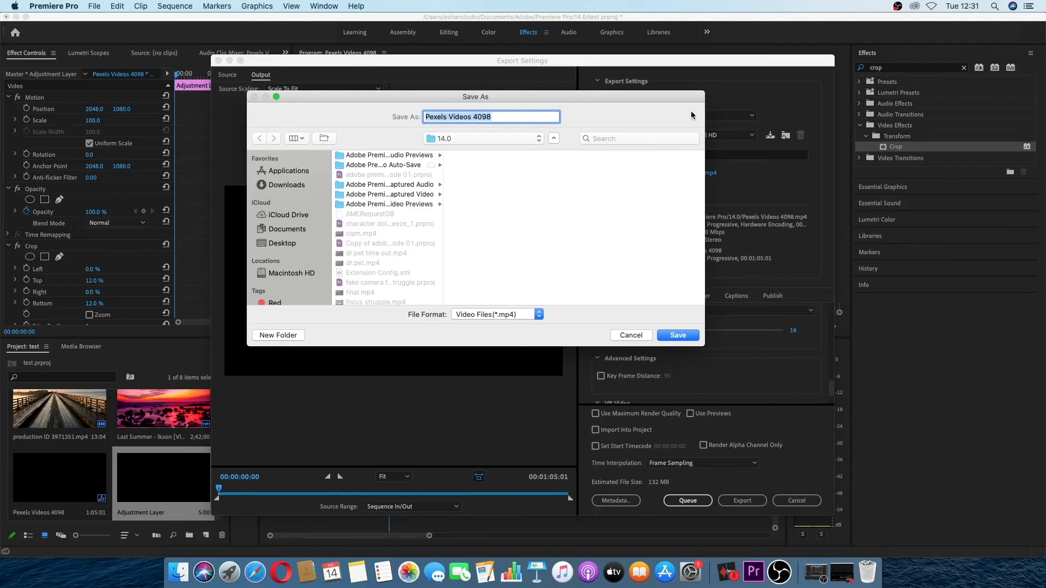
type("test11")
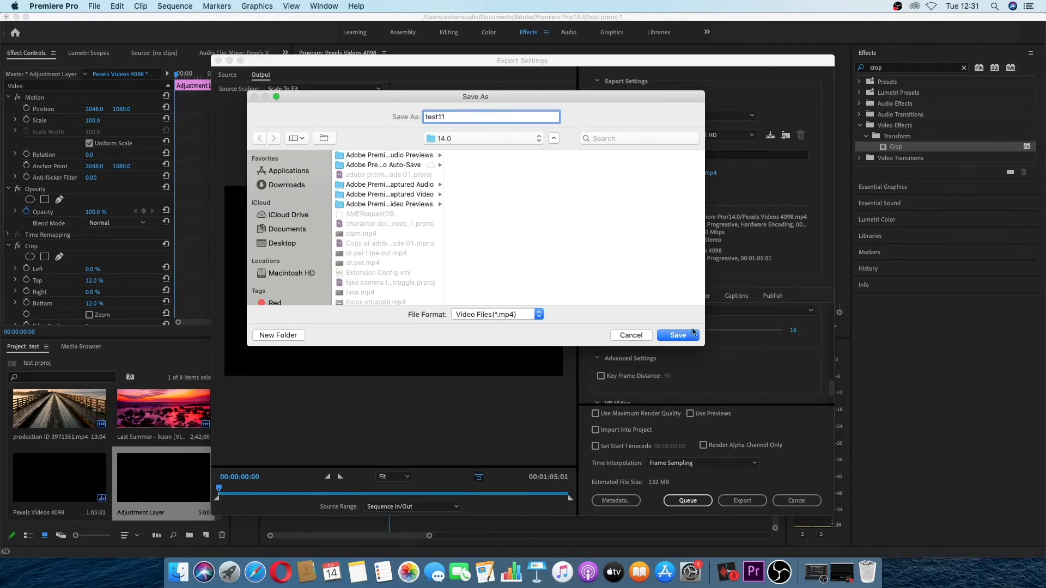
left_click(672, 338)
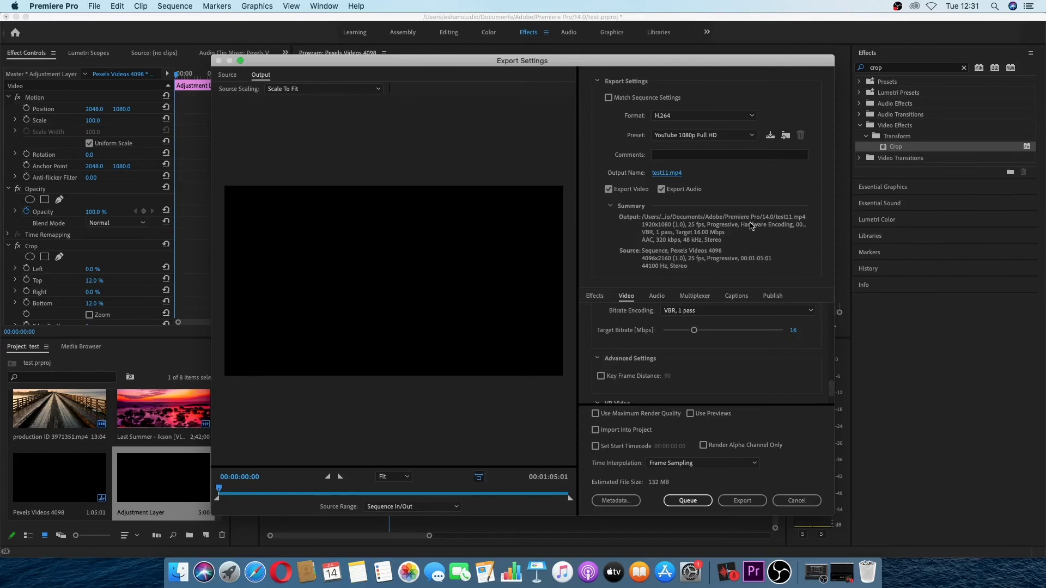
Begin encoding the Pexels Videos 4098 sequence to test11.mp4.
scroll(782, 370, "down", 2)
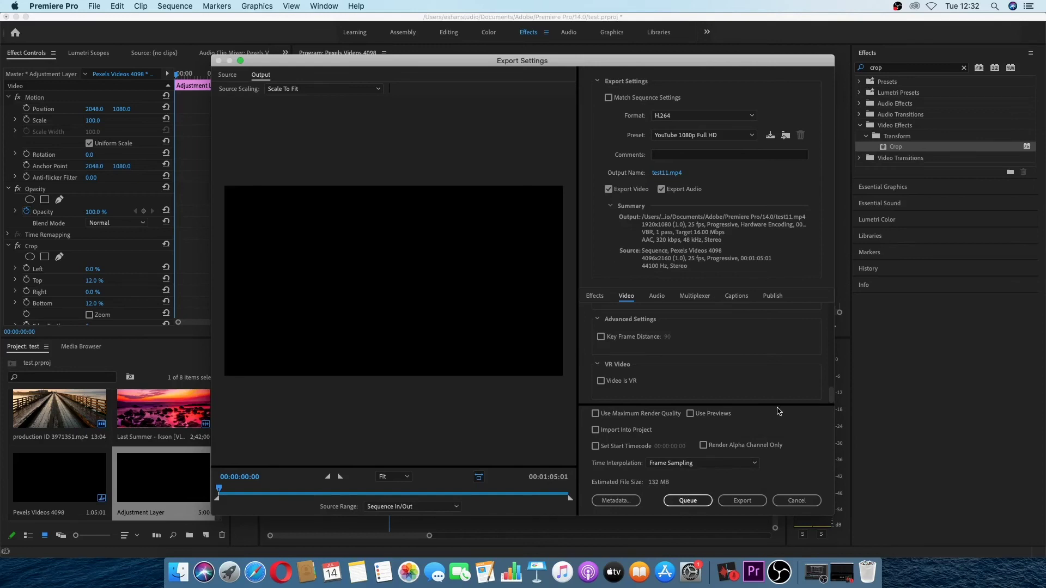
left_click(758, 504)
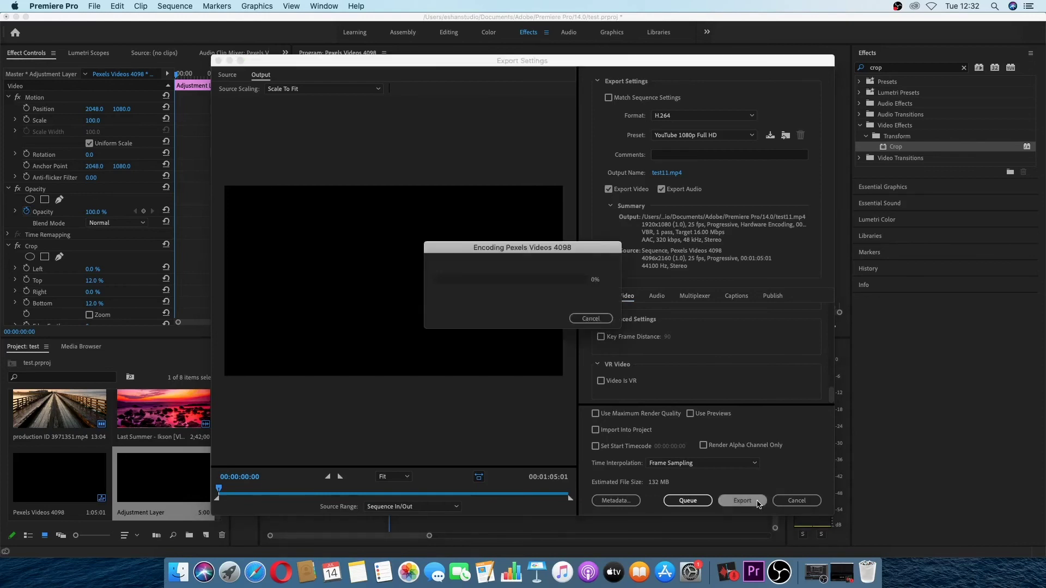